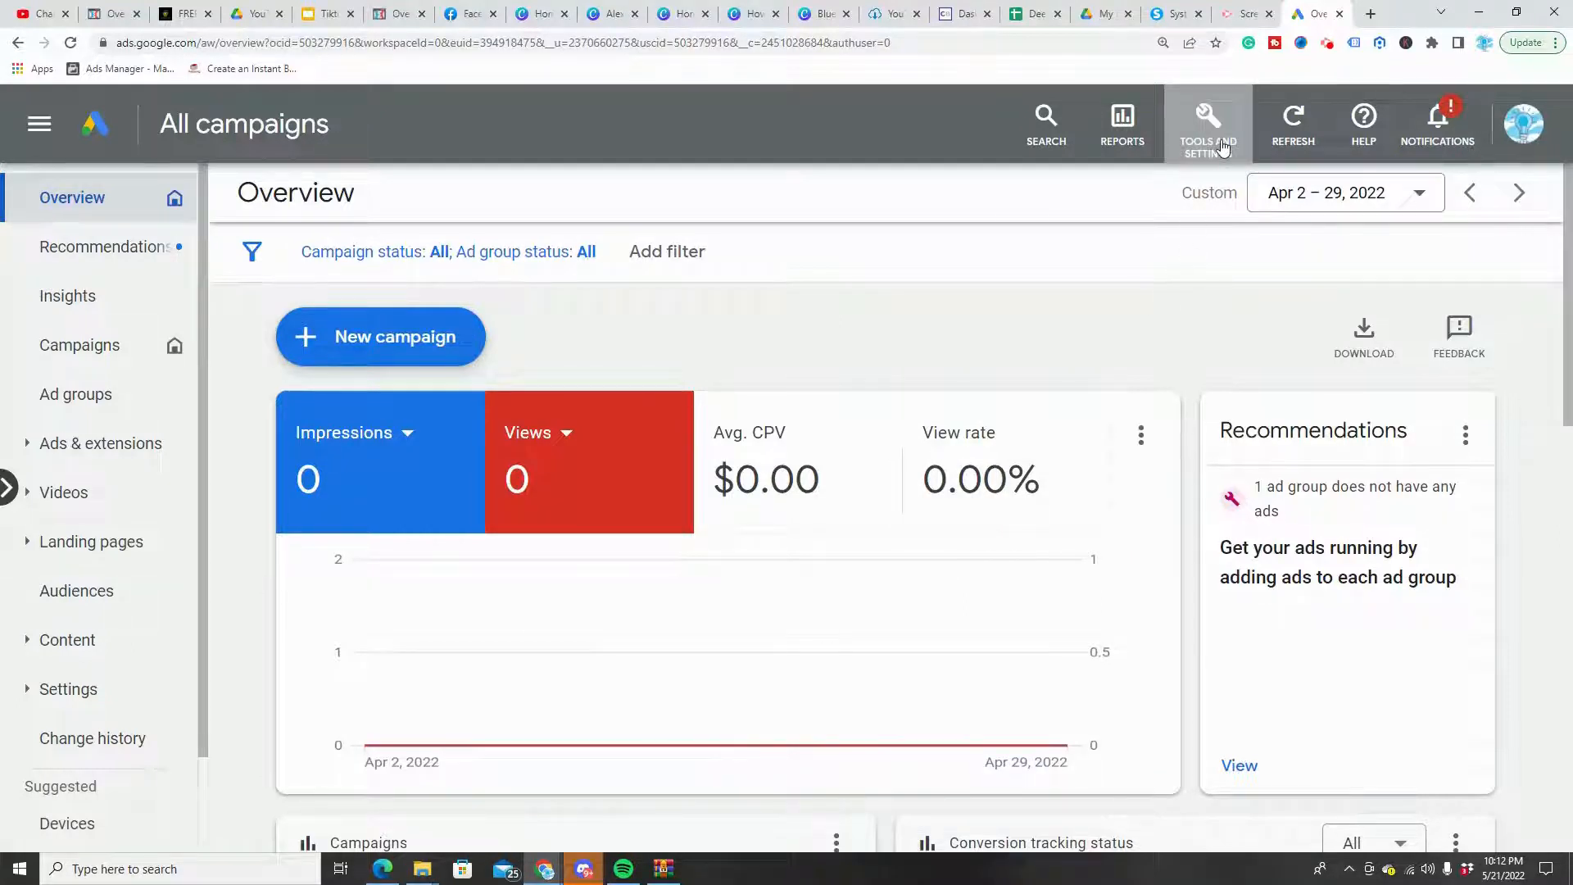
# - Open the Keyword Planner and start discovering new keywords
pyautogui.click(1222, 147)
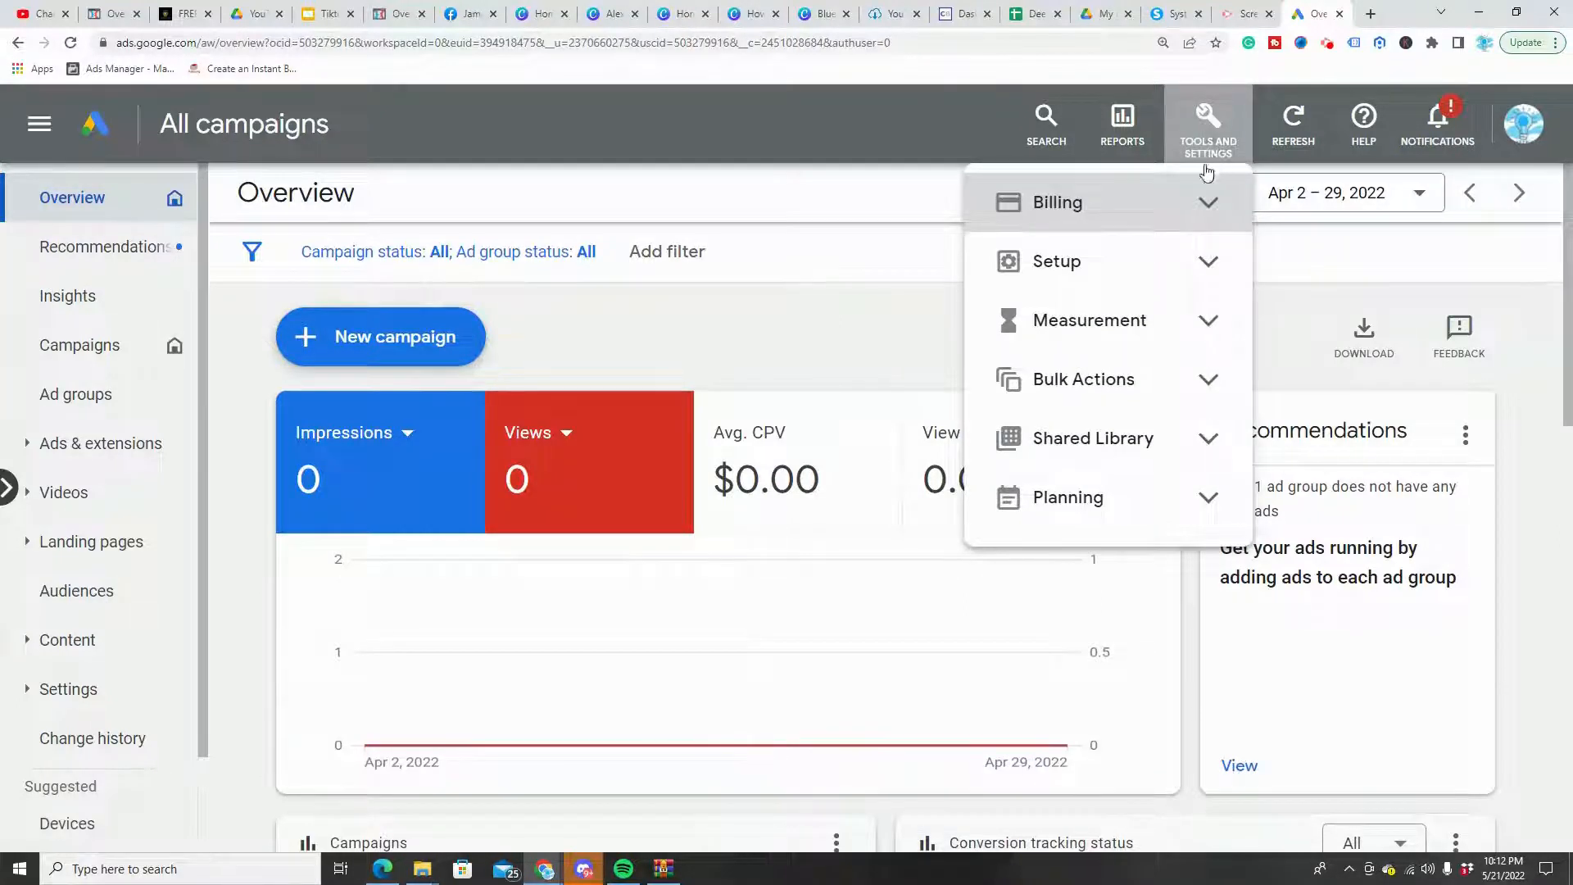
pyautogui.click(1210, 496)
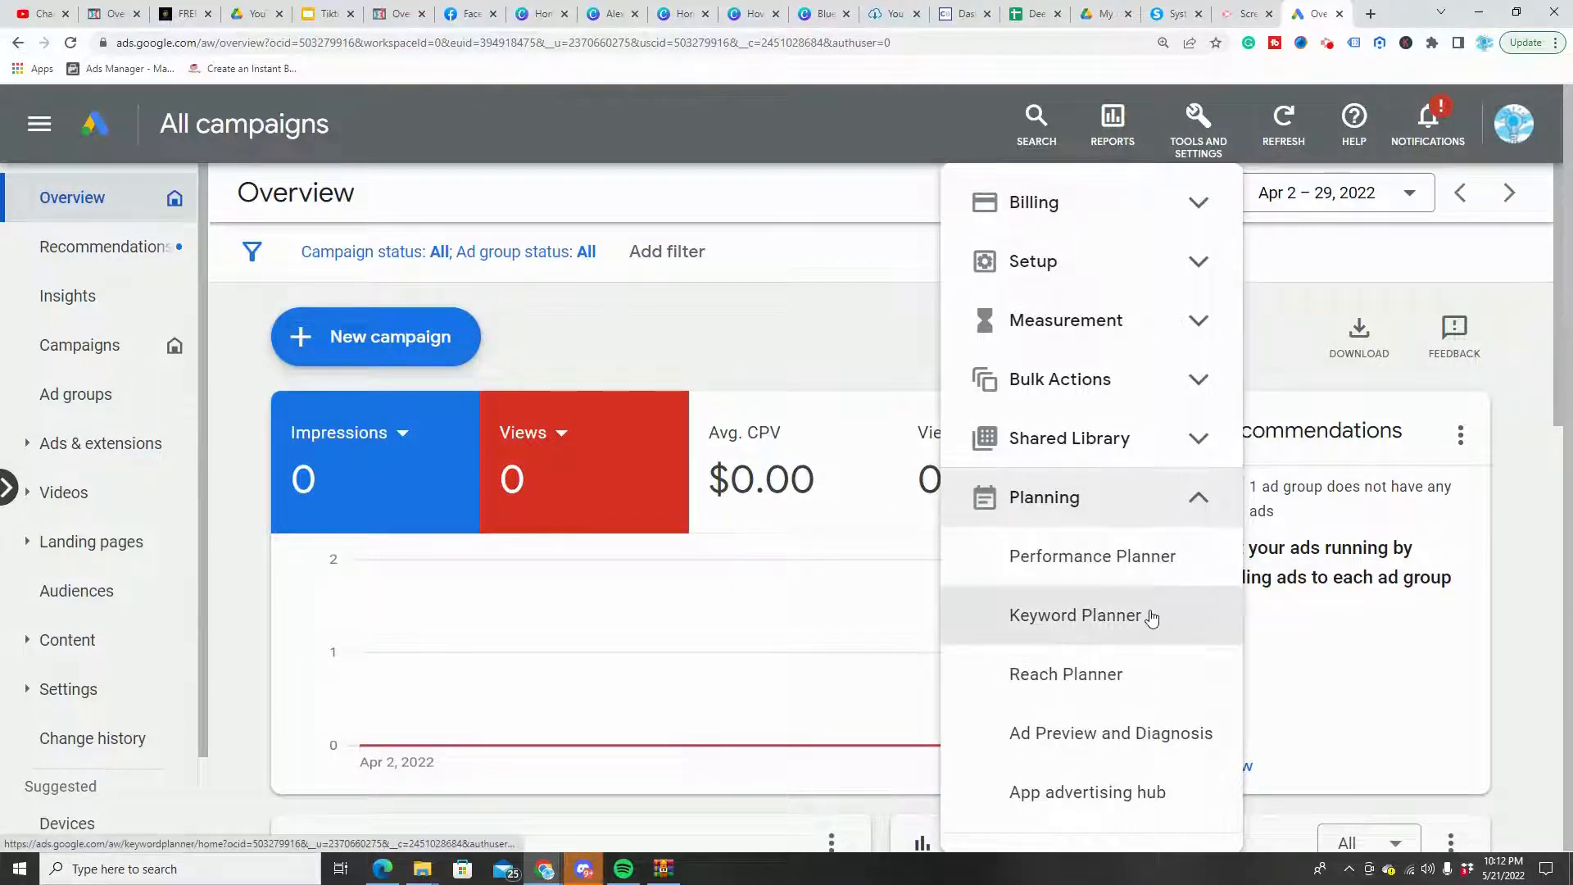
pyautogui.click(1151, 615)
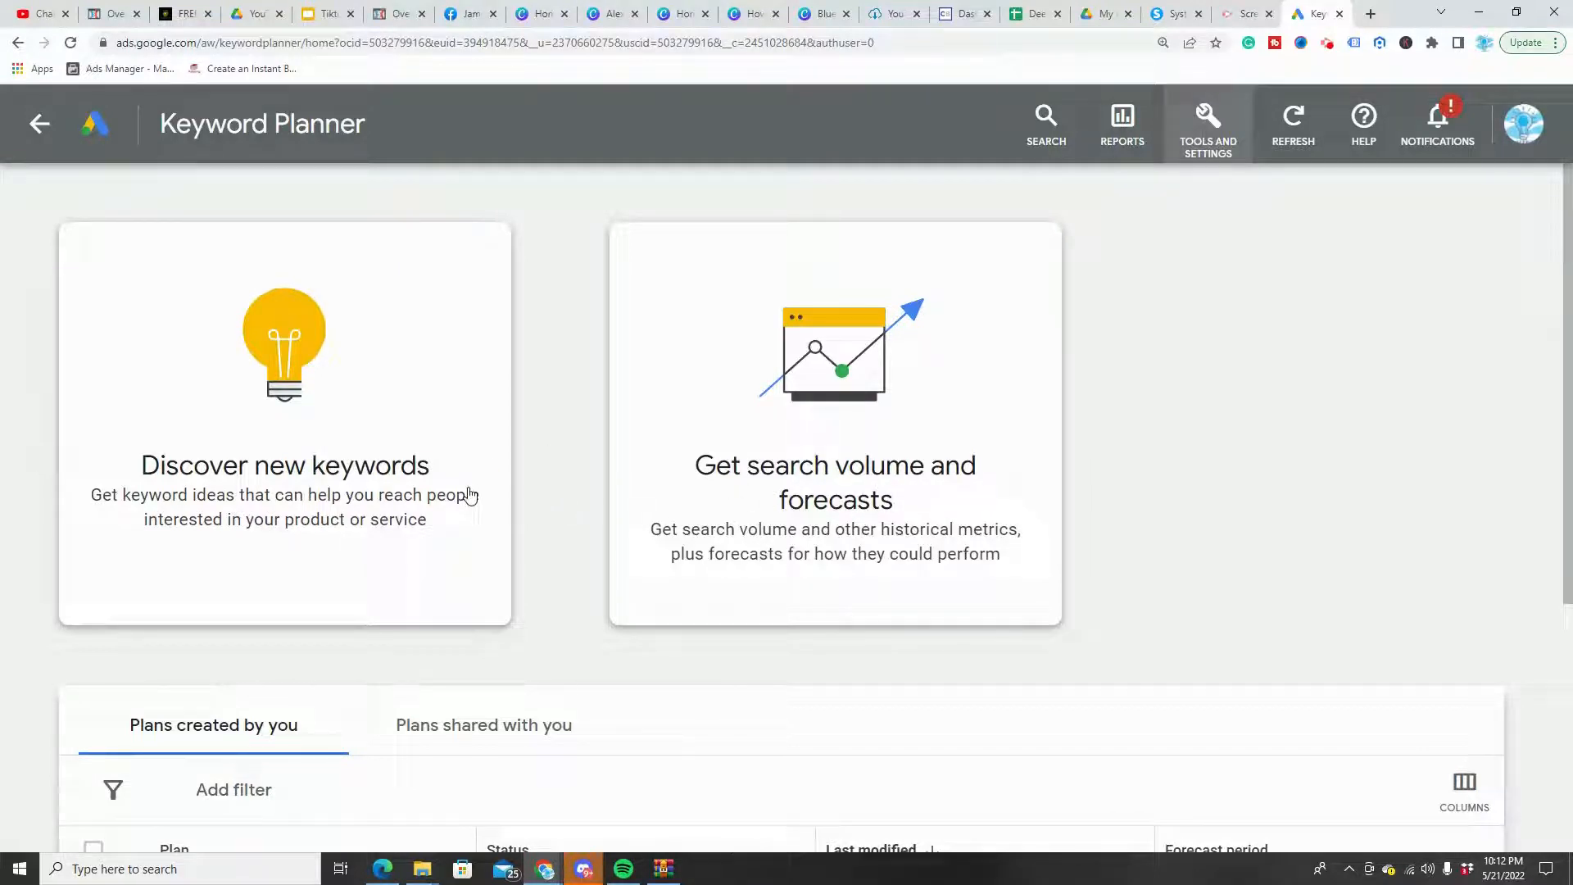
pyautogui.click(219, 510)
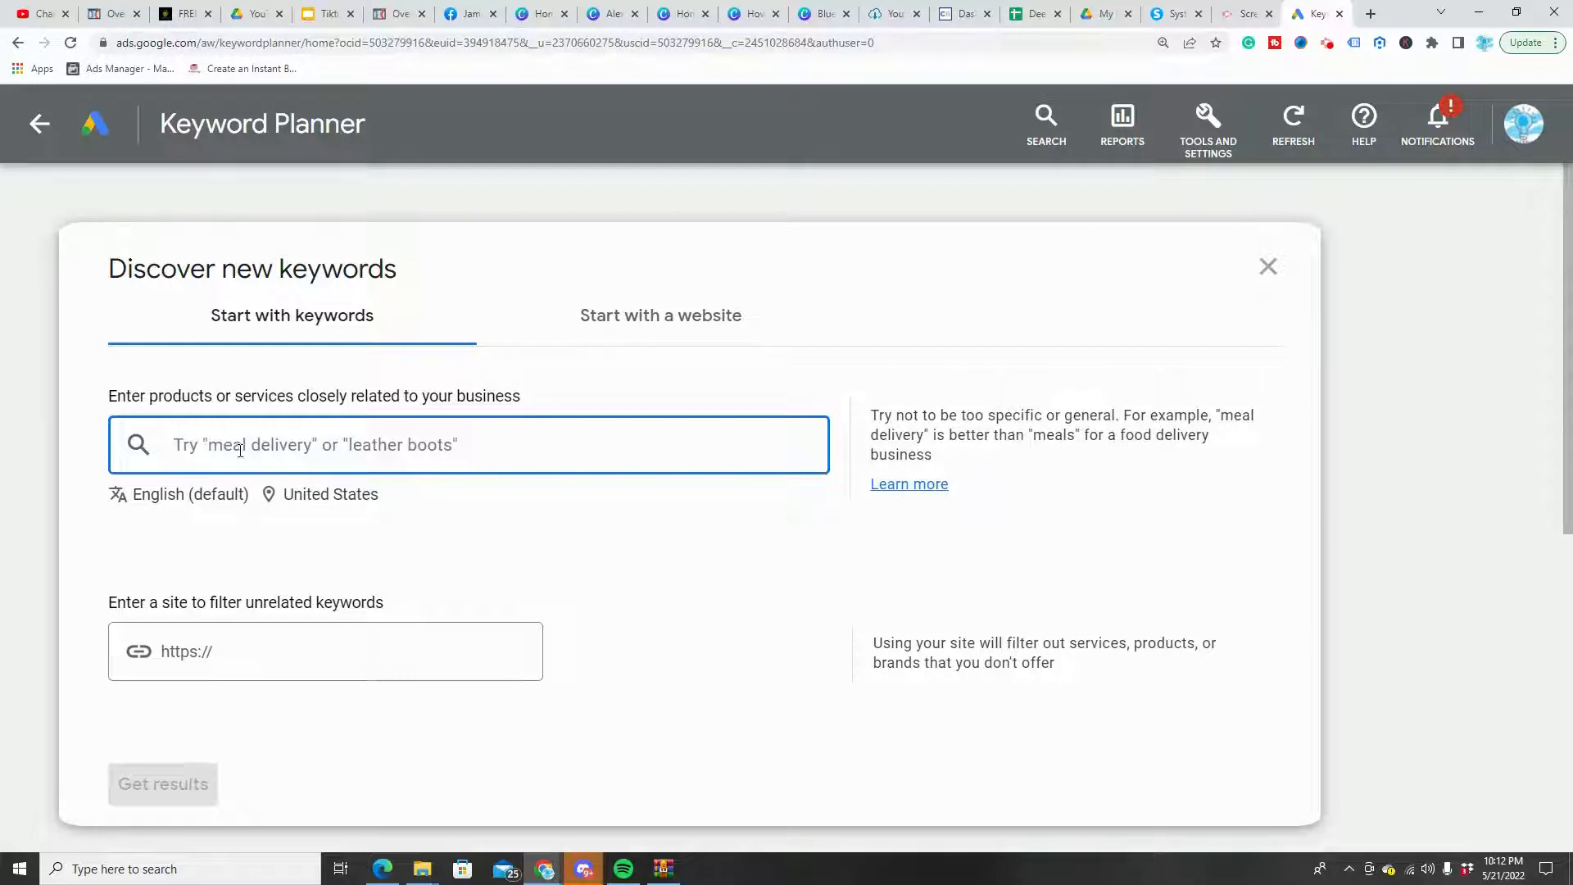
# - Get keyword ideas for "meditation" in English for the United States
pyautogui.write('medi')
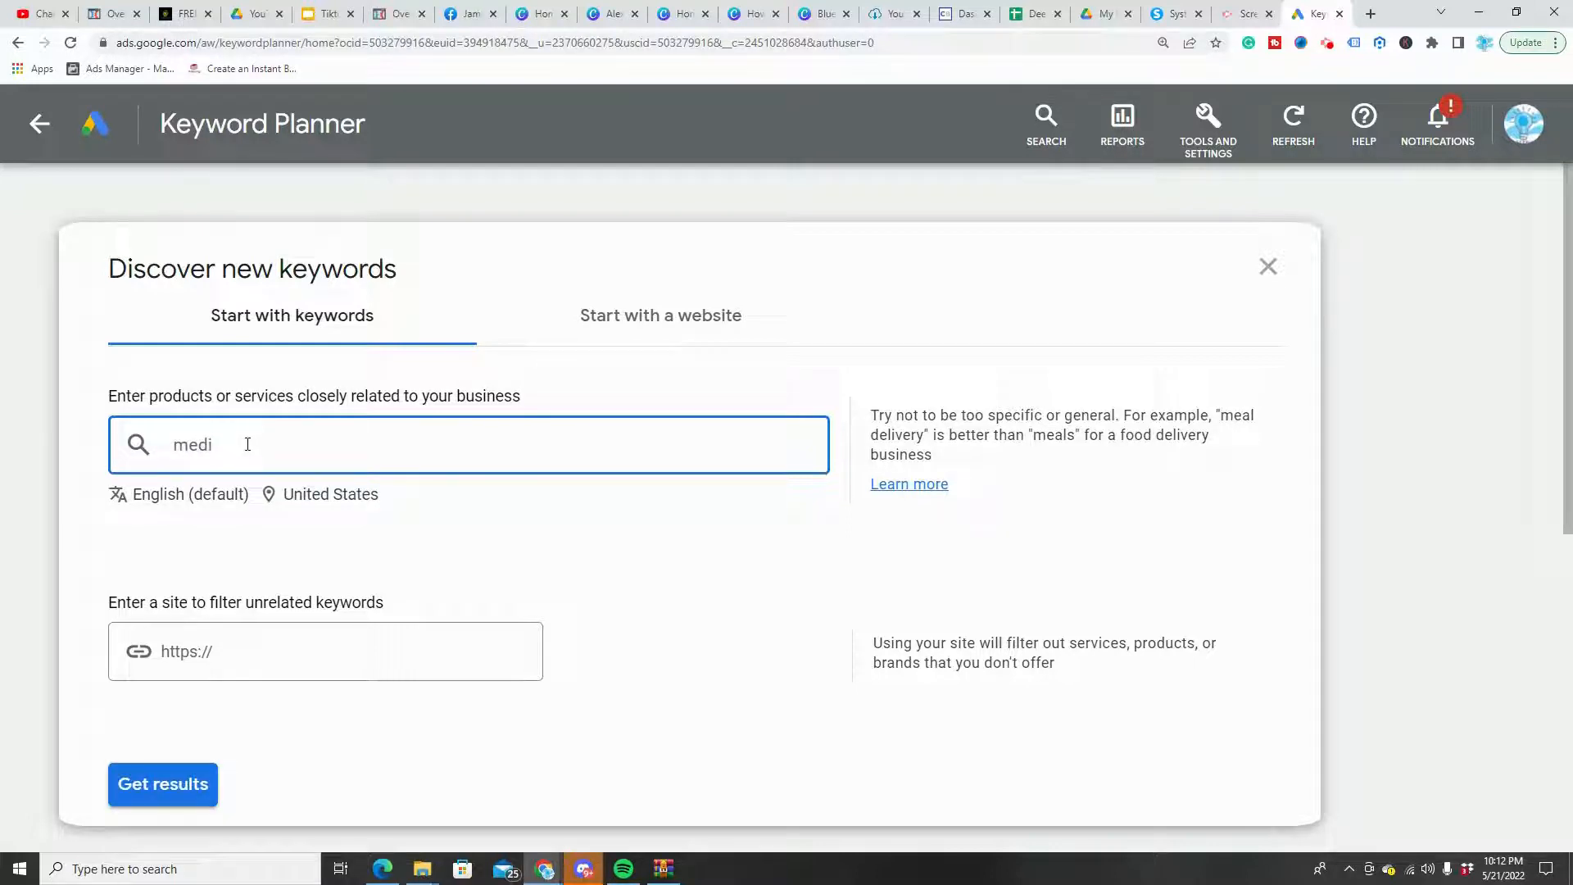
pyautogui.write('tation')
pyautogui.press('Return')
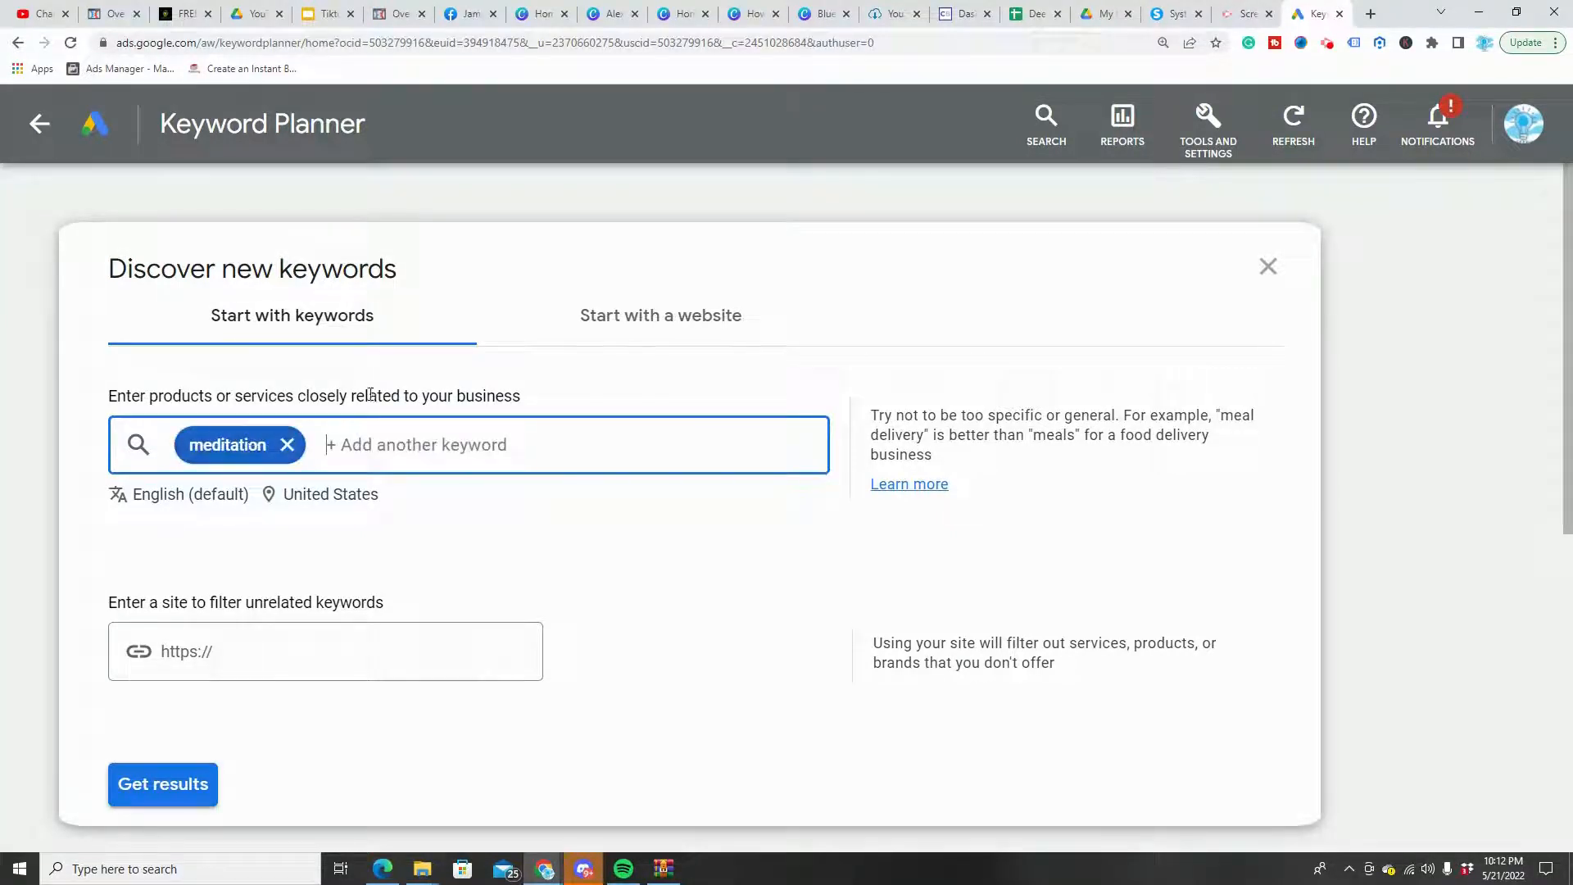
pyautogui.scroll(-1, 526, 527)
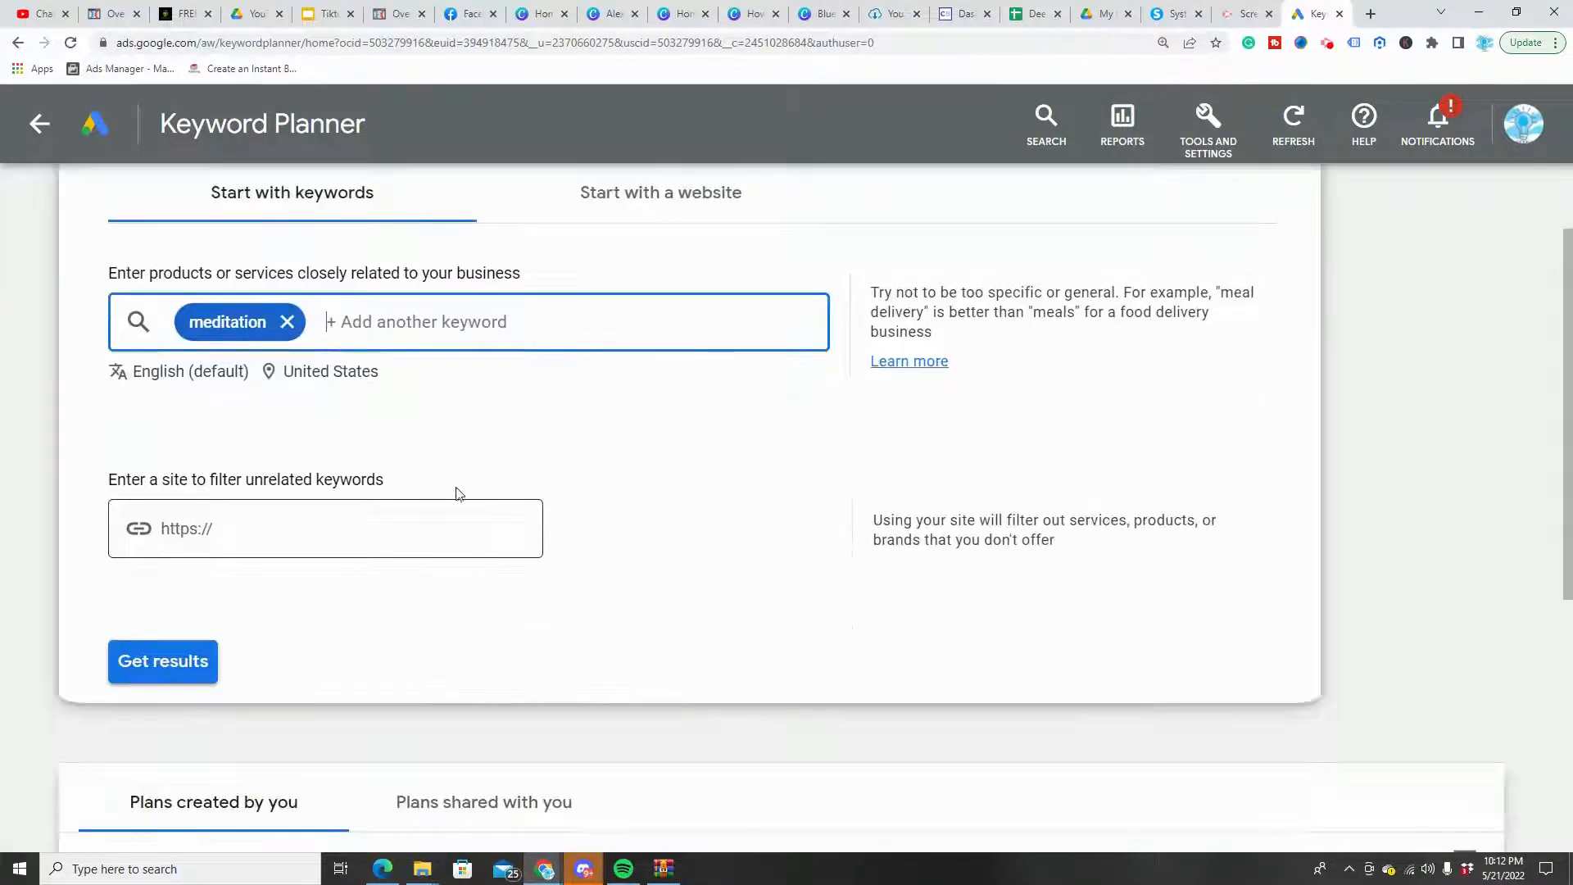
pyautogui.click(178, 683)
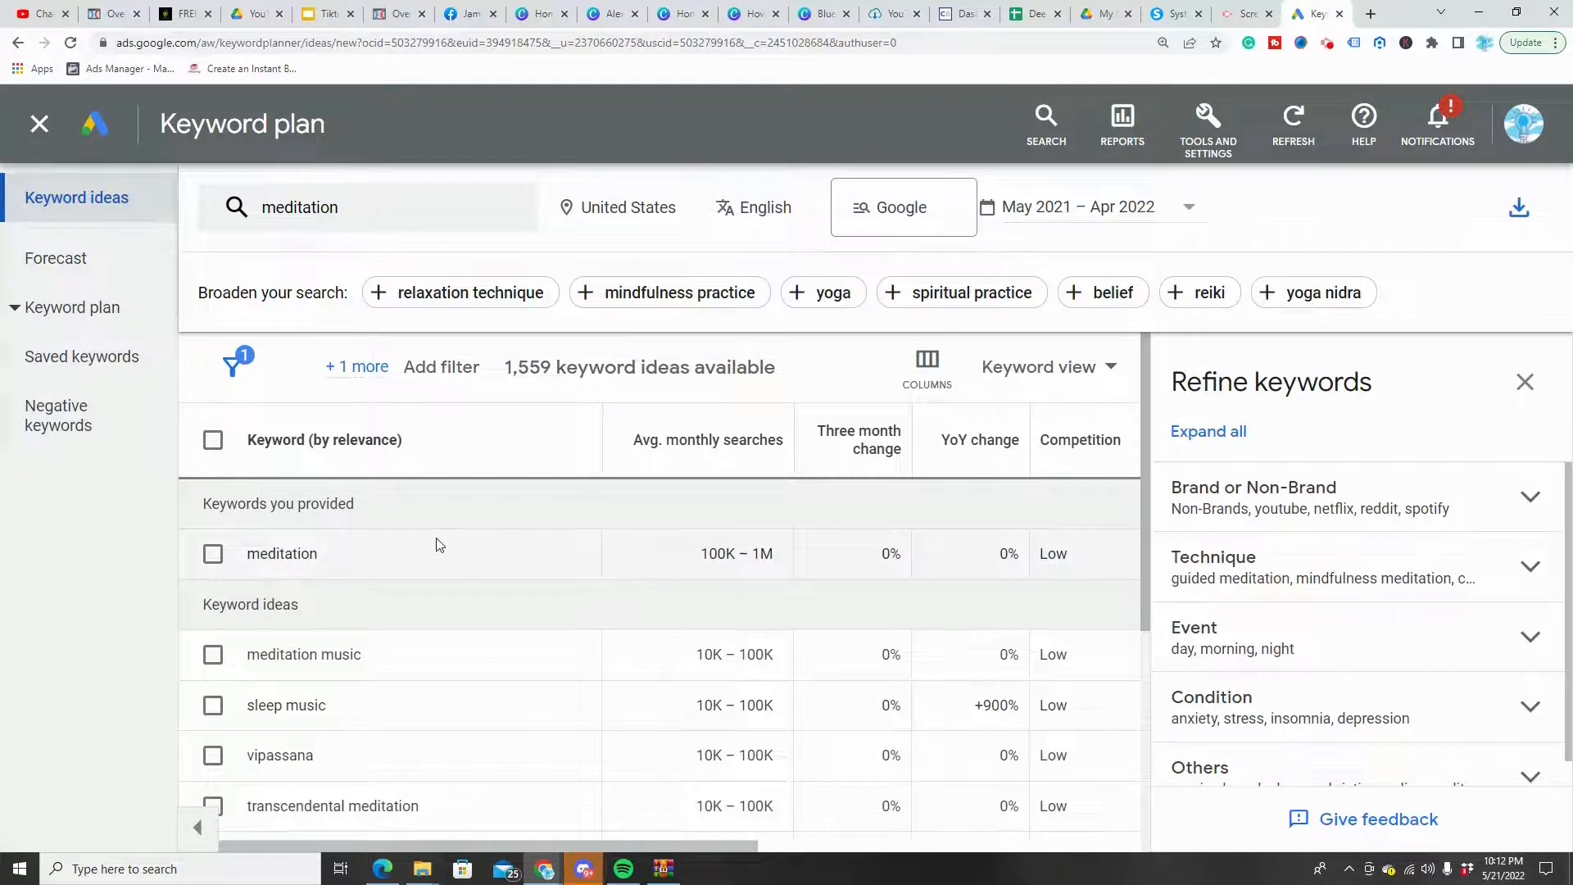
# - Review the provided keyword and the suggested ideas with their monthly searches and competition, continuing to the second page of results
pyautogui.moveTo(243, 558); pyautogui.dragTo(342, 576)
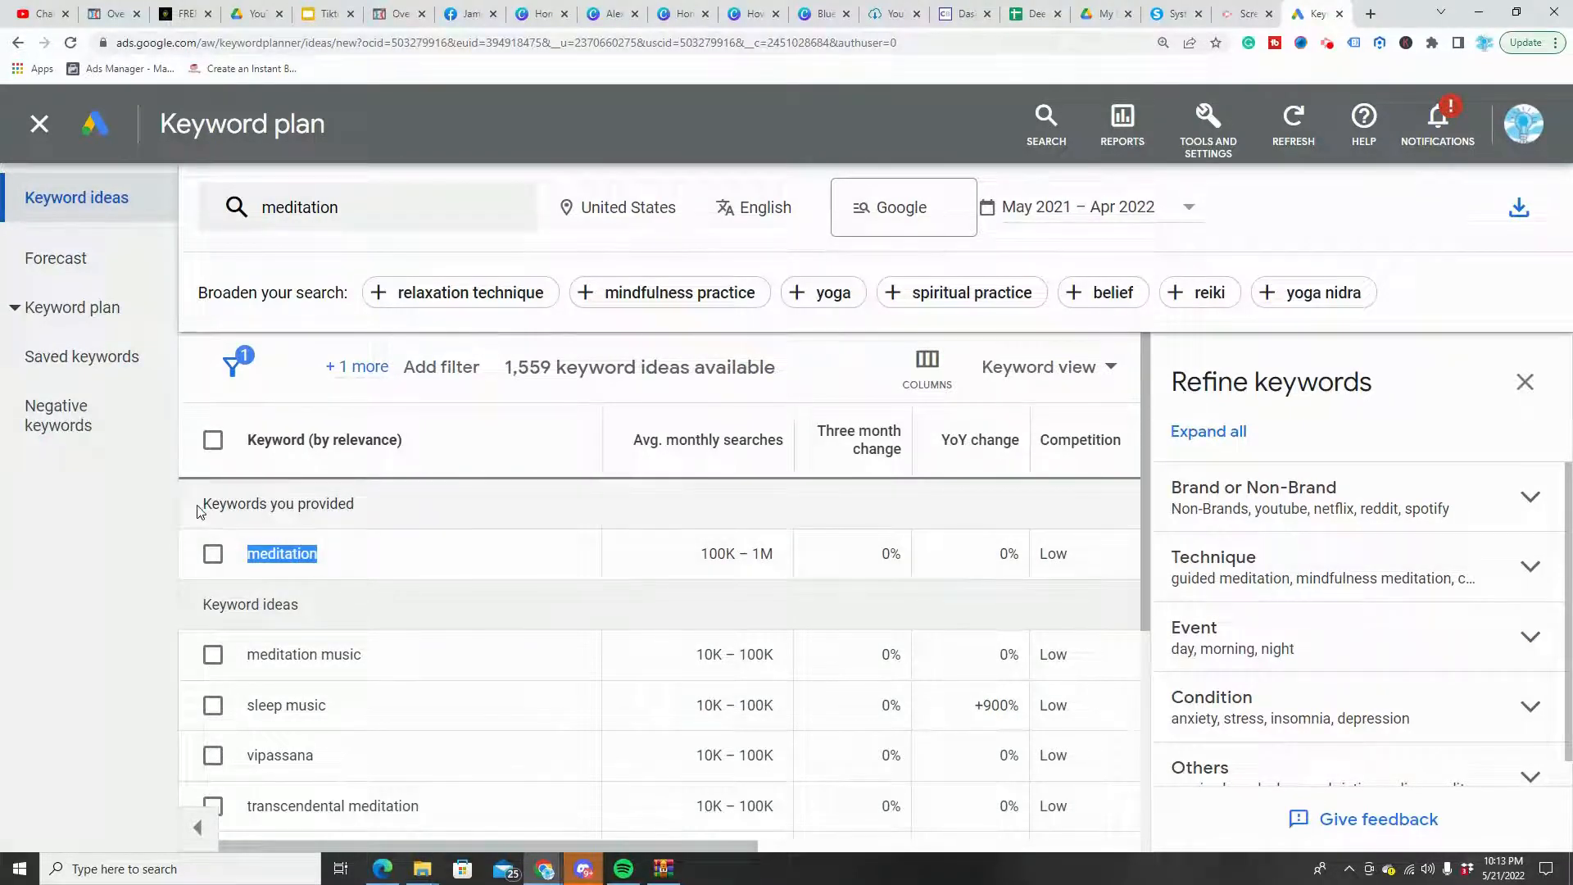
pyautogui.moveTo(201, 502); pyautogui.dragTo(361, 492)
pyautogui.scroll(-2, 413, 521)
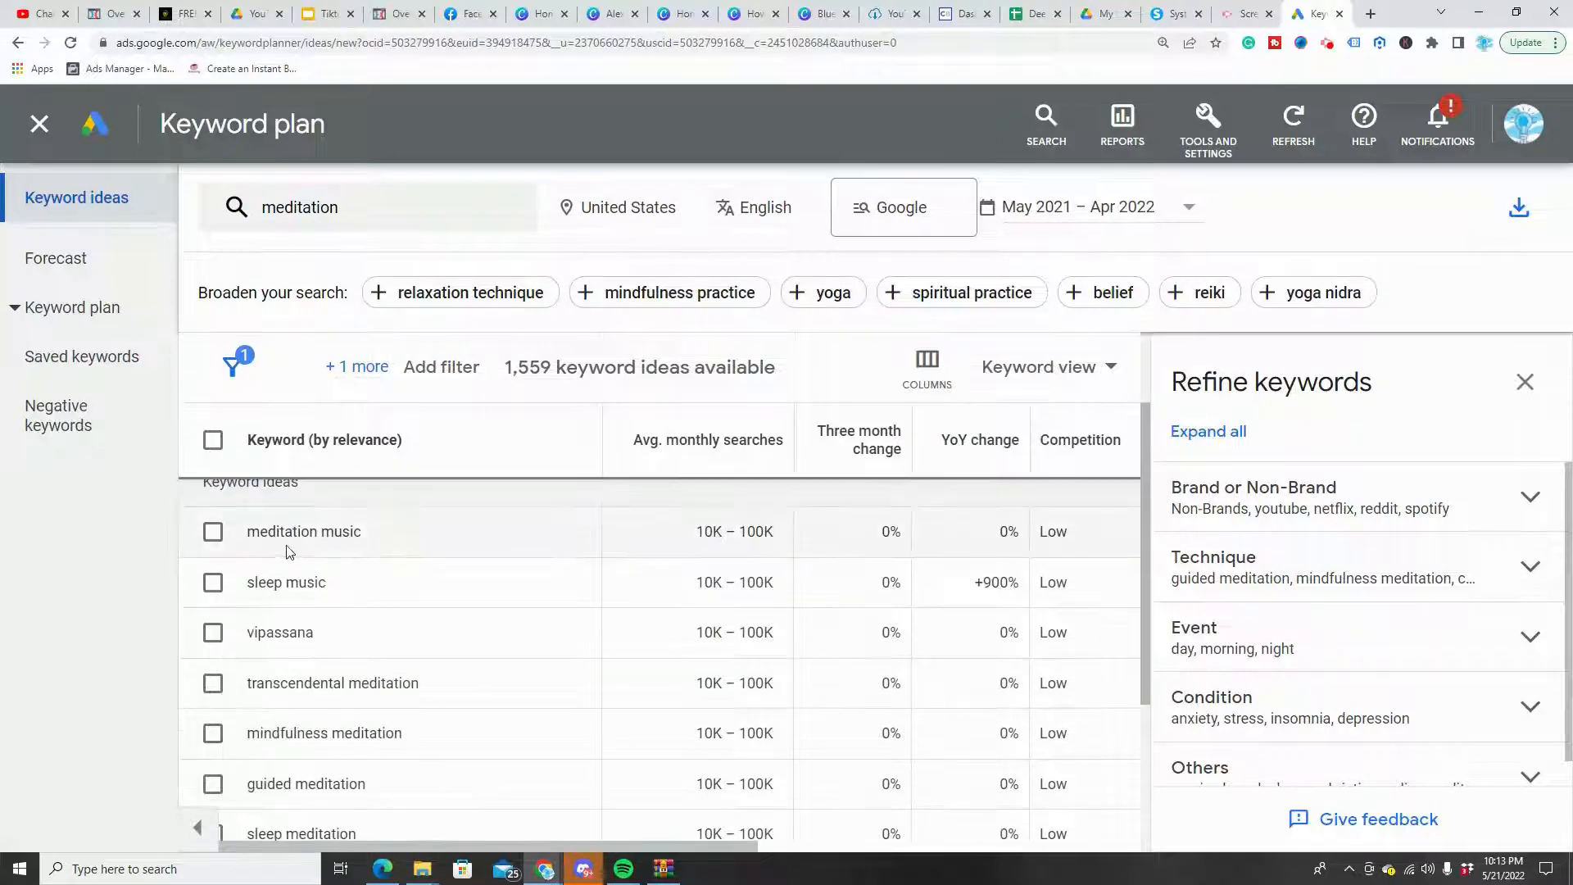
pyautogui.tripleClick(302, 486)
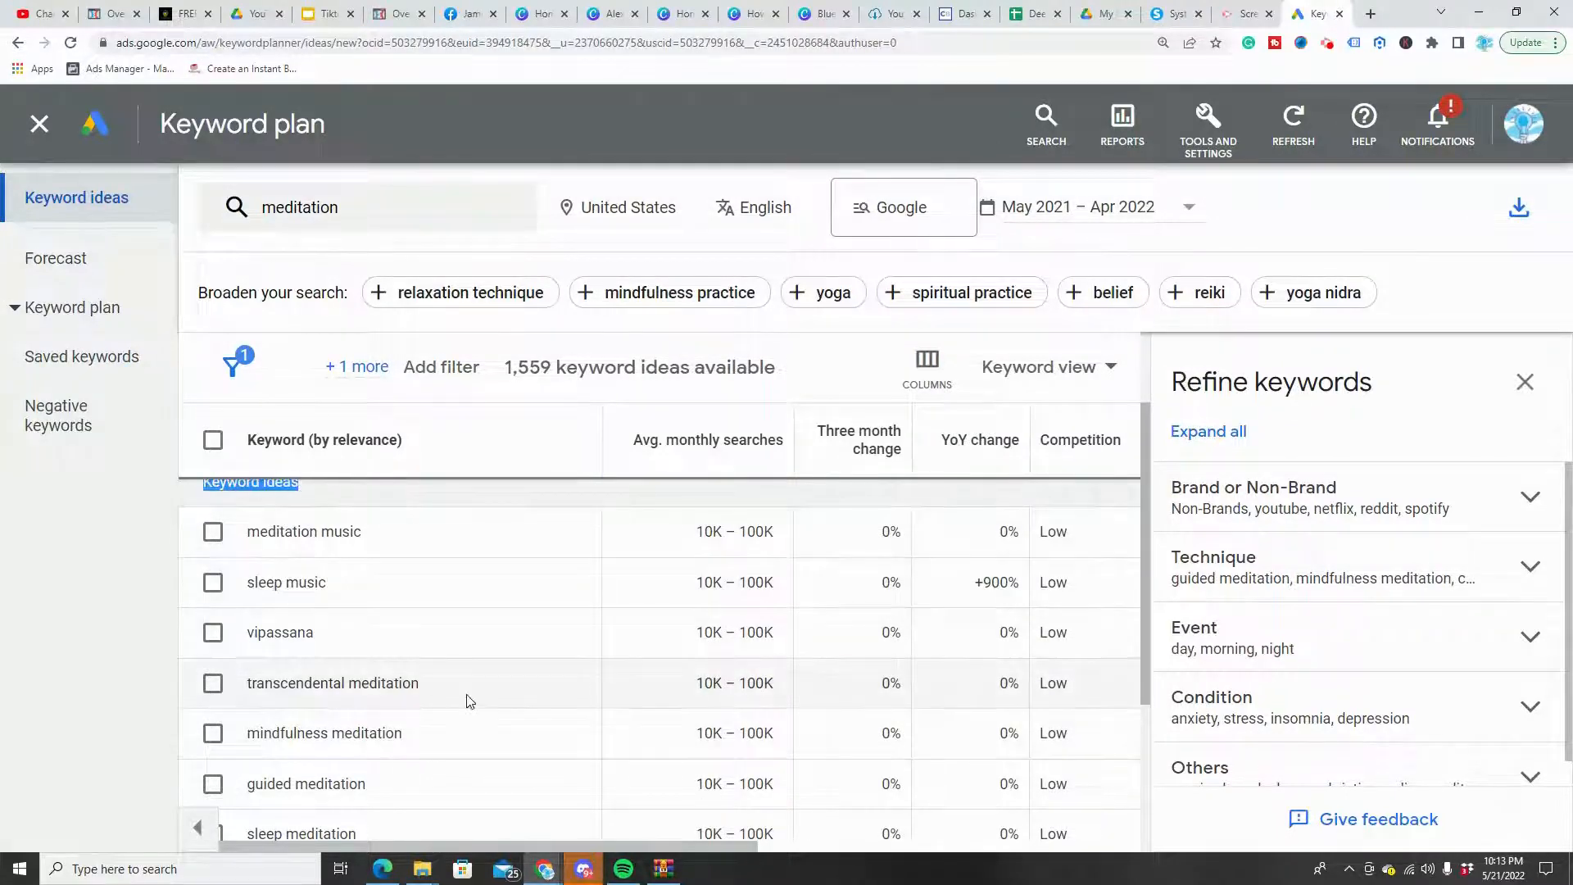
pyautogui.scroll(-4, 467, 696)
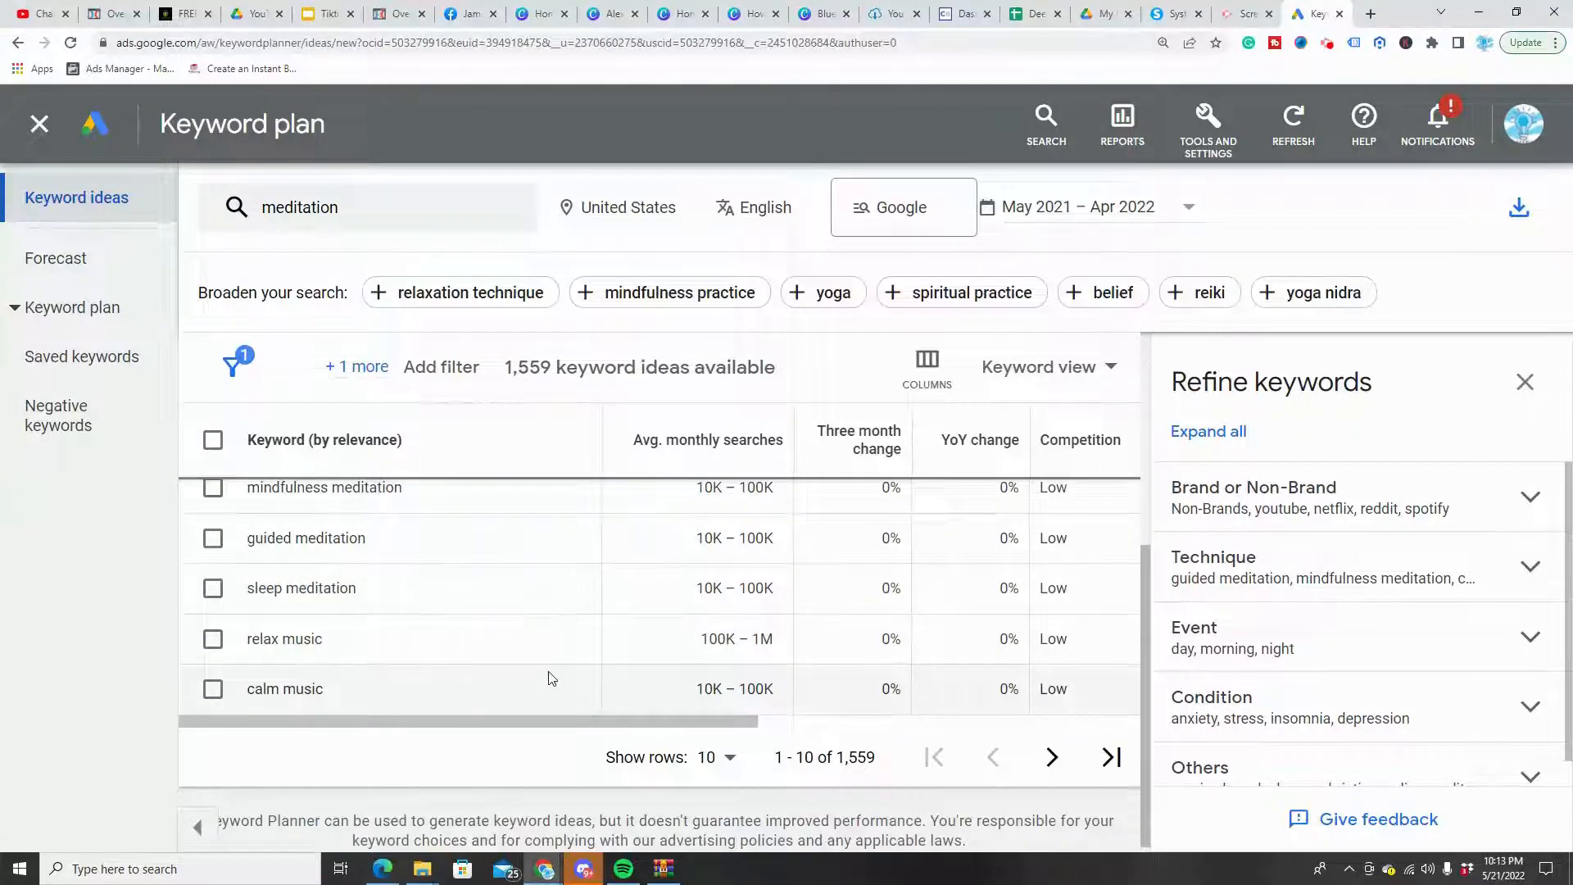
pyautogui.scroll(4, 548, 678)
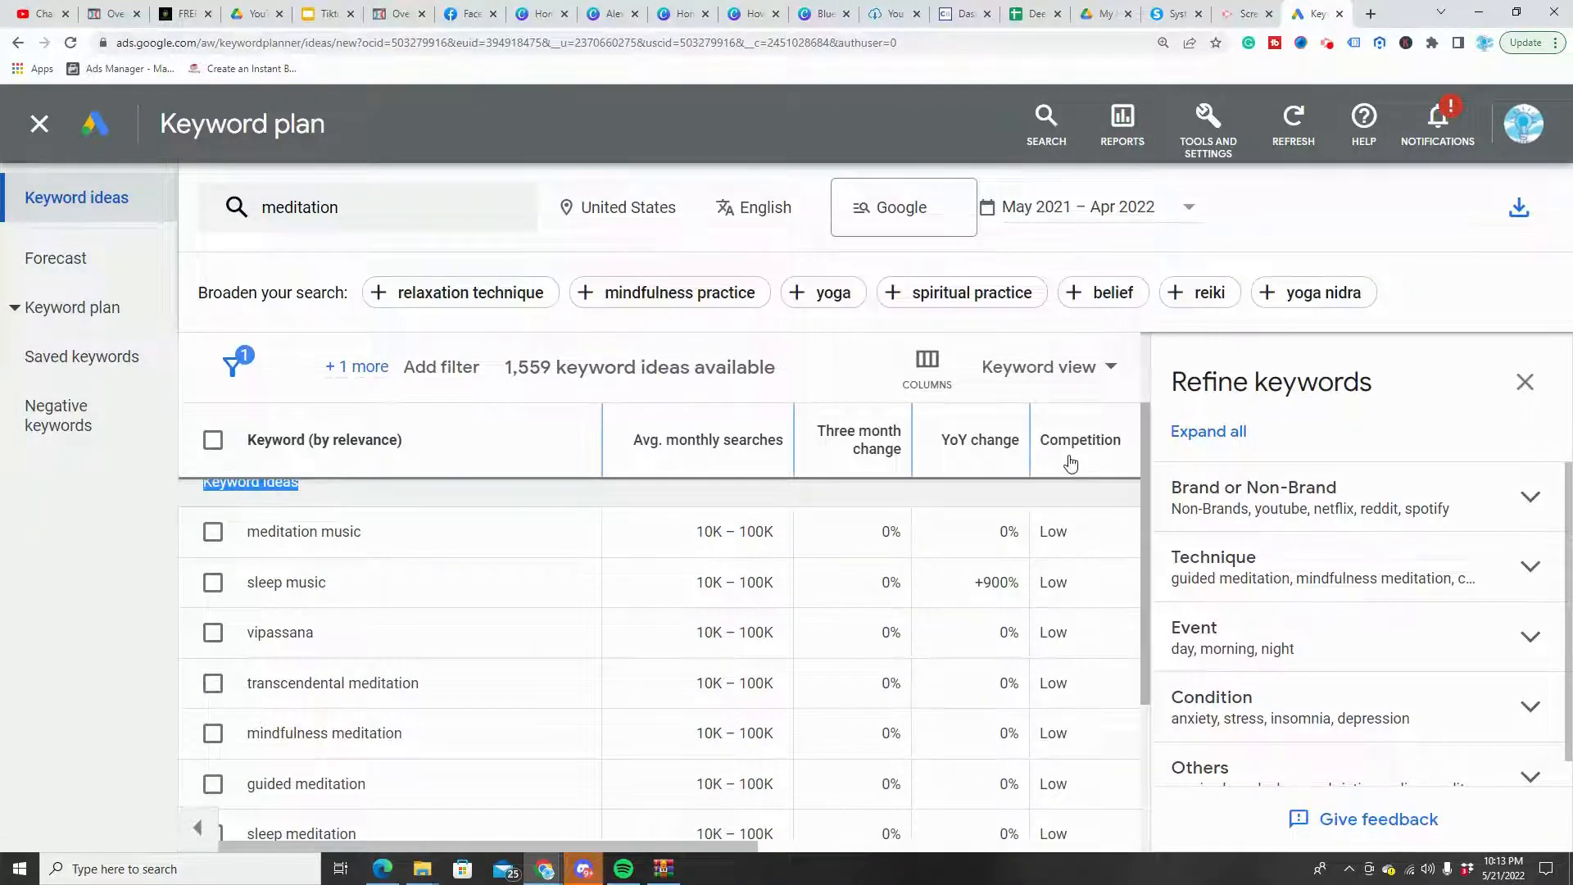
pyautogui.scroll(-2, 1070, 464)
pyautogui.moveTo(954, 451)
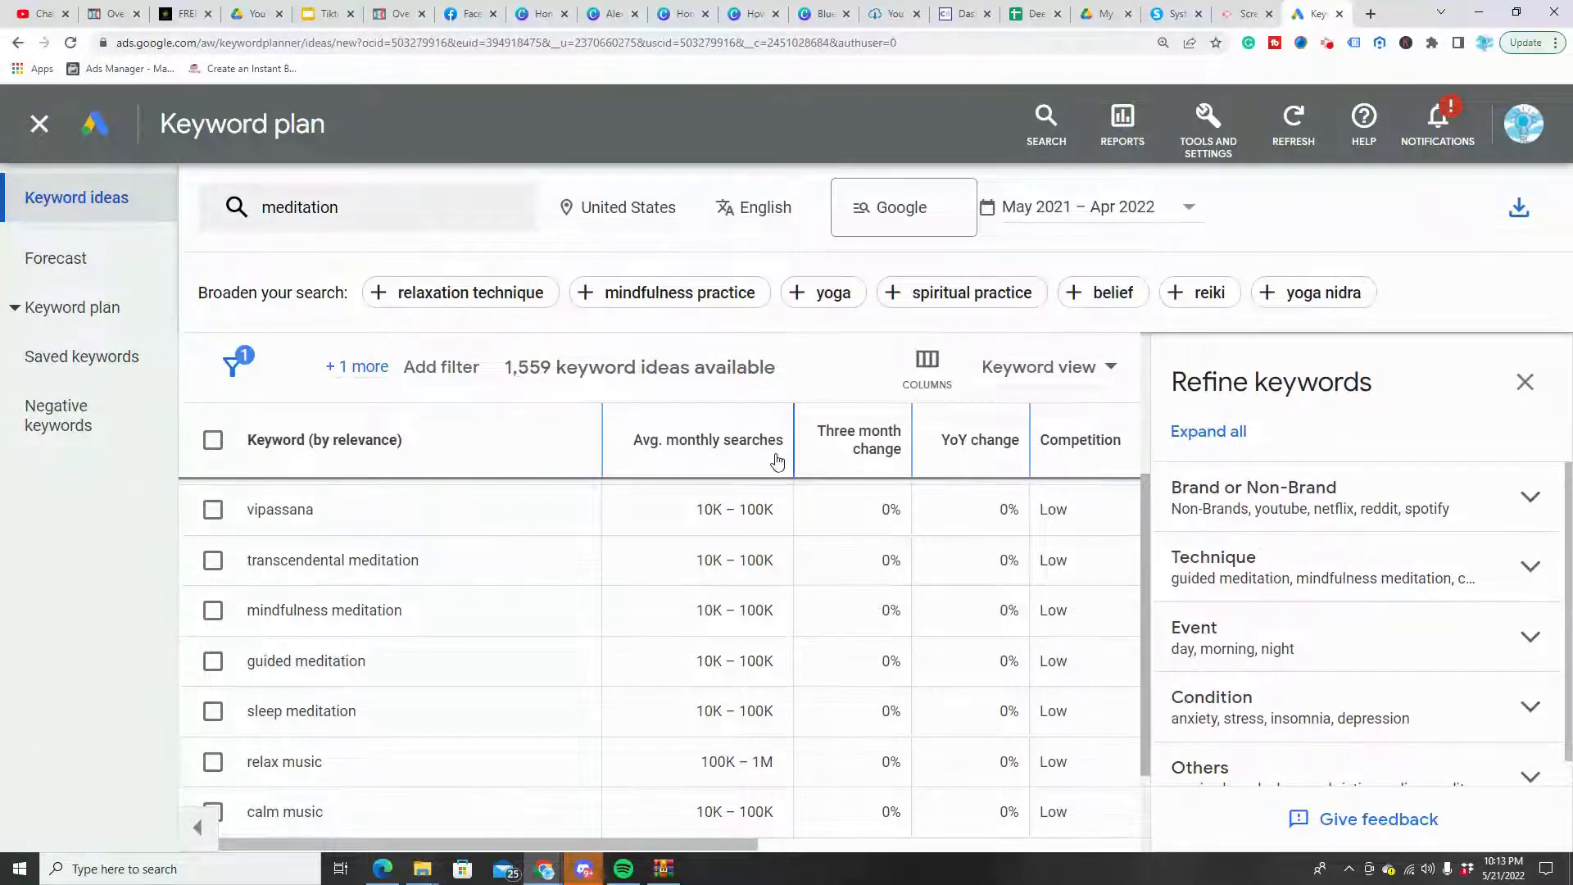
pyautogui.scroll(-2, 768, 467)
pyautogui.scroll(3, 714, 548)
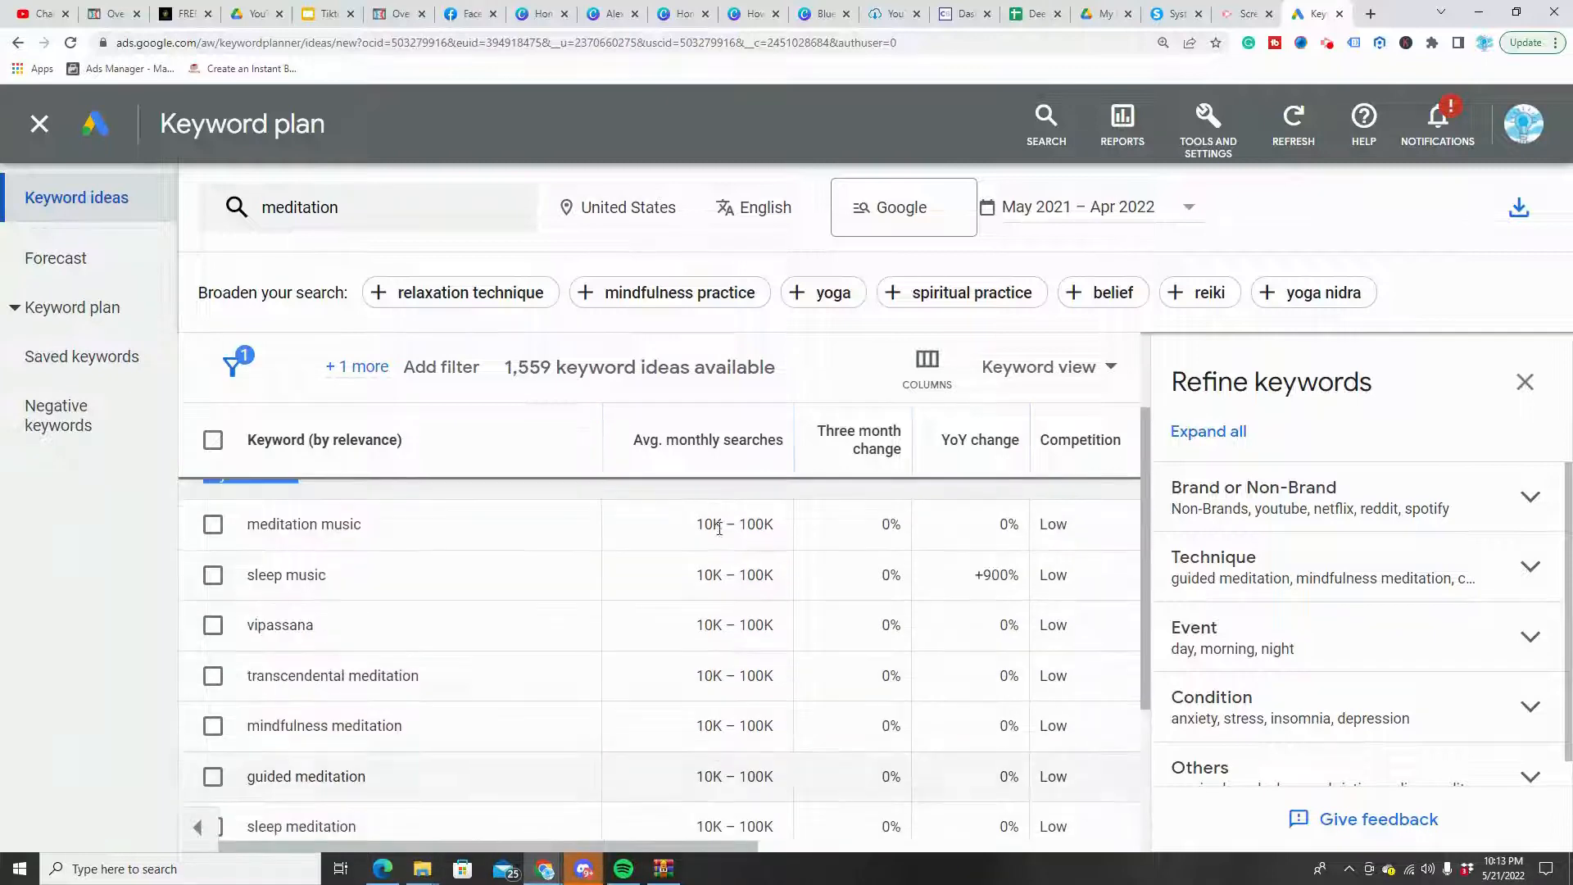
pyautogui.moveTo(434, 689); pyautogui.dragTo(249, 678)
pyautogui.scroll(-3, 510, 701)
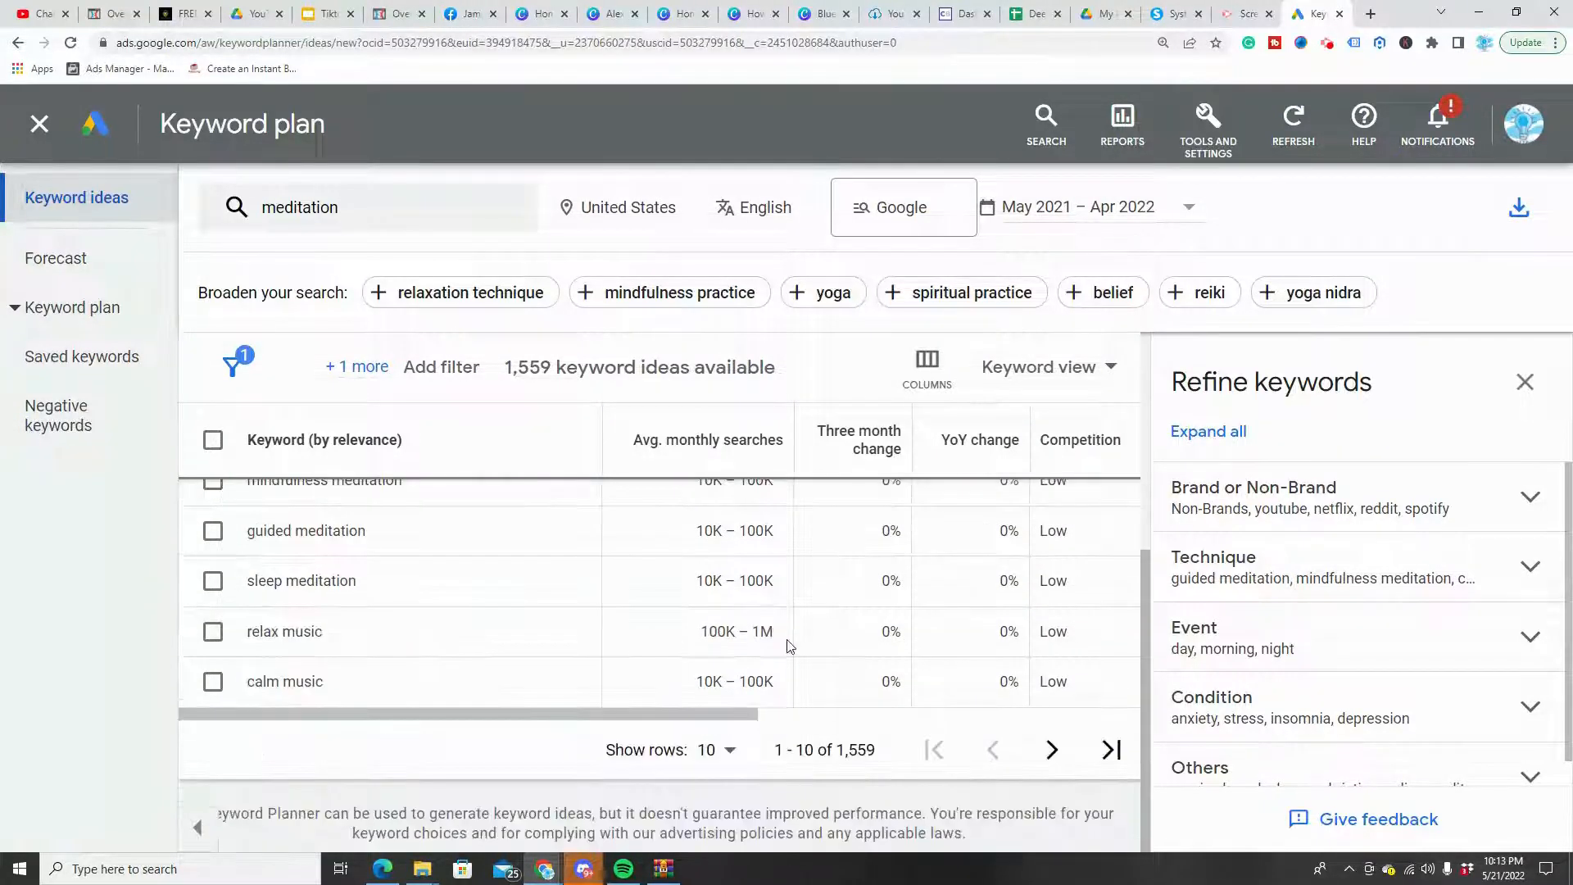
pyautogui.click(1054, 751)
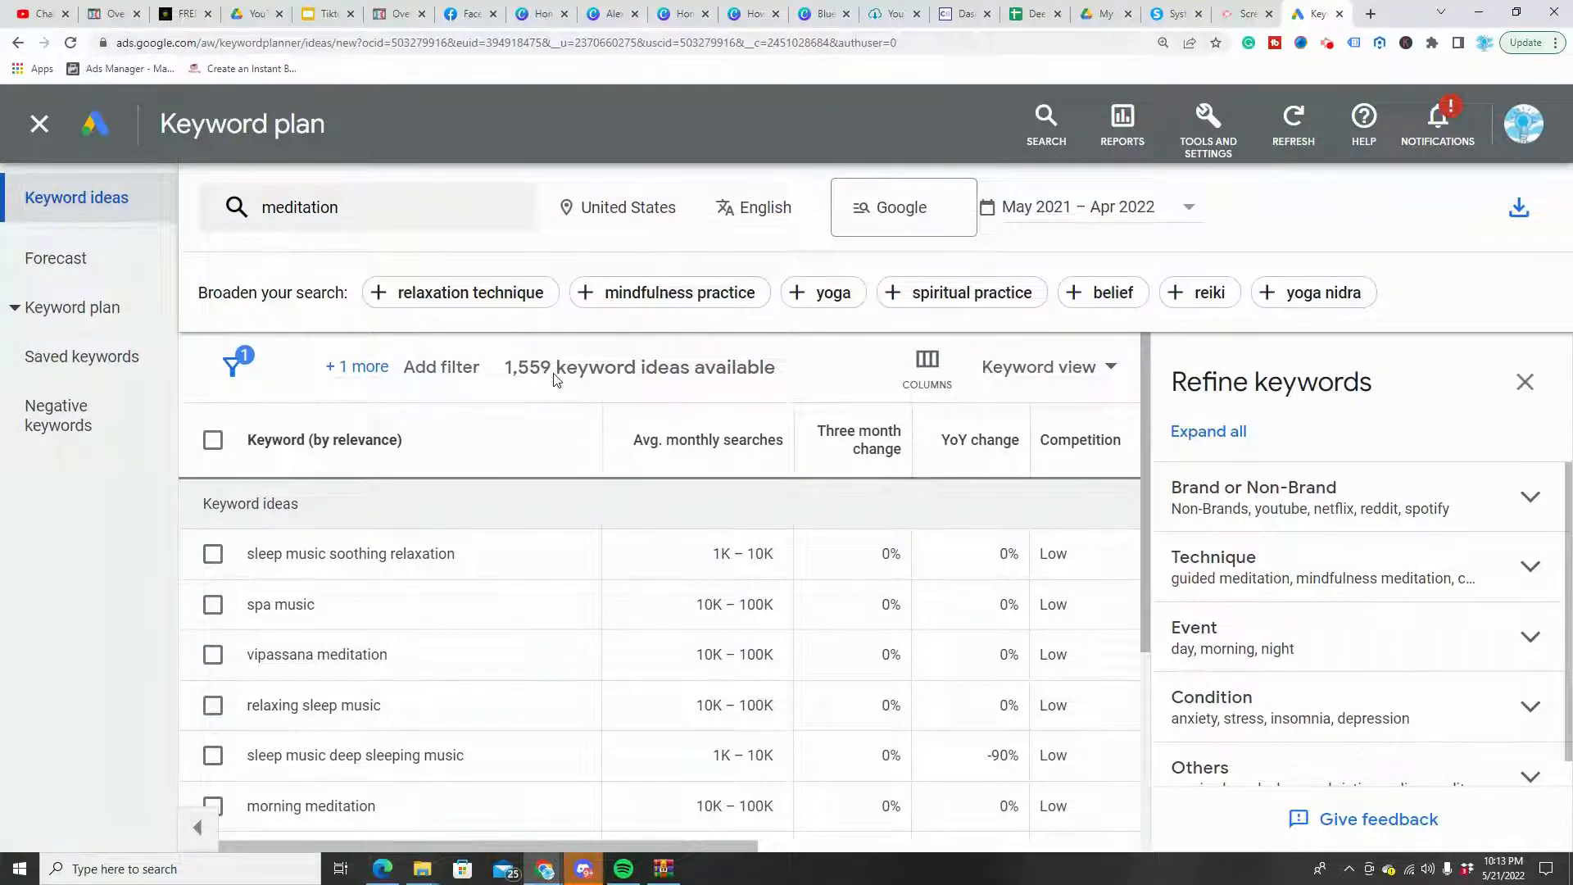
# - Export the keyword ideas to a Google Sheets file named "Meditation Keyword Ideas" in My Drive and open it
pyautogui.click(1512, 213)
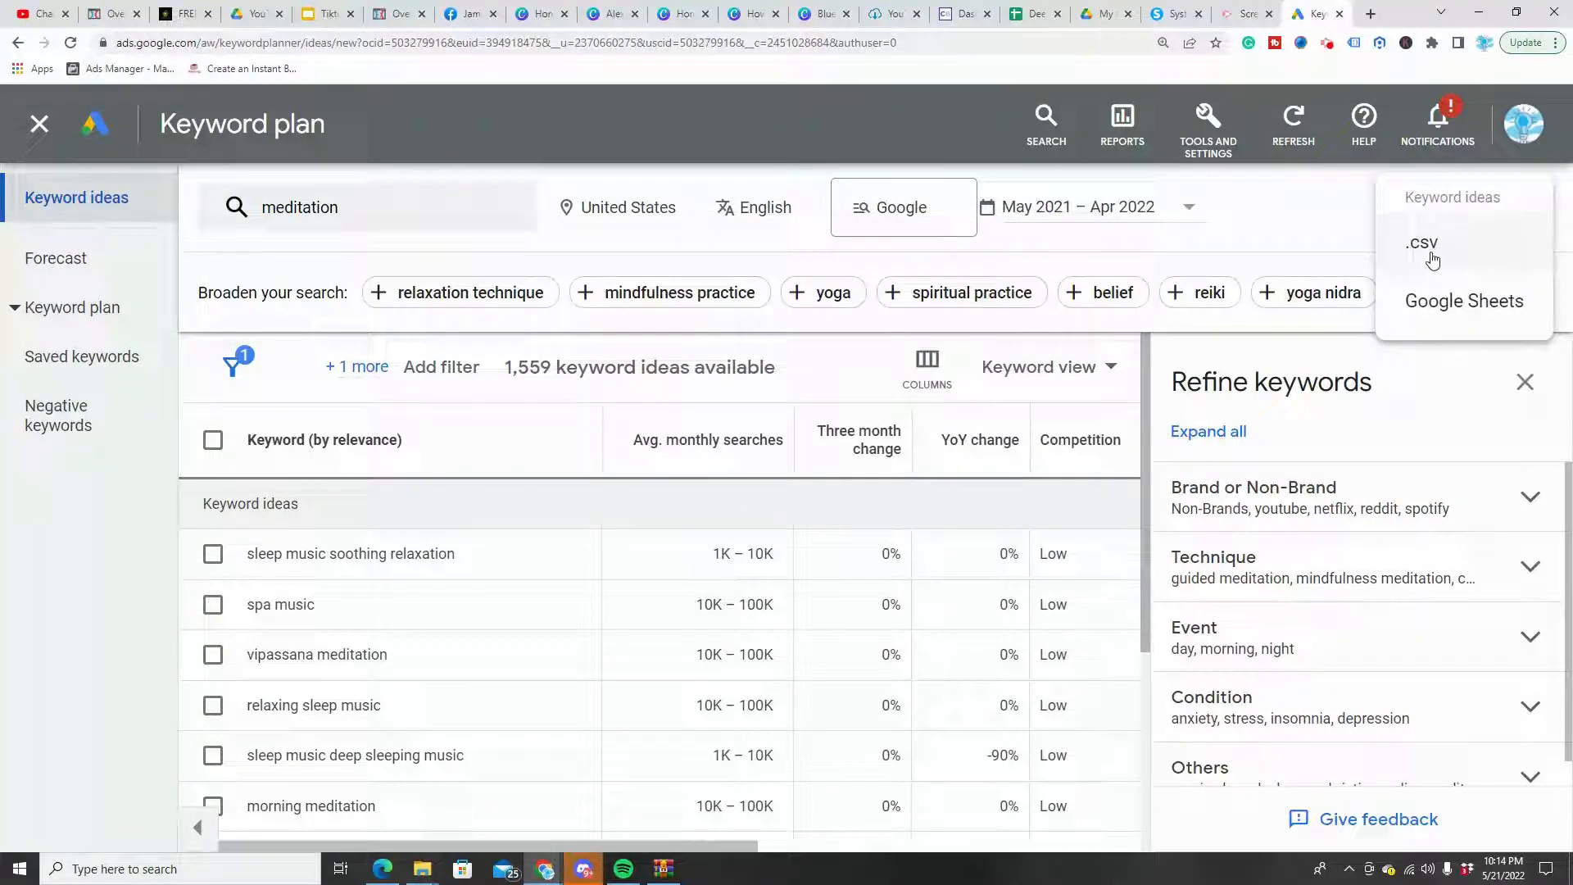
pyautogui.click(1451, 308)
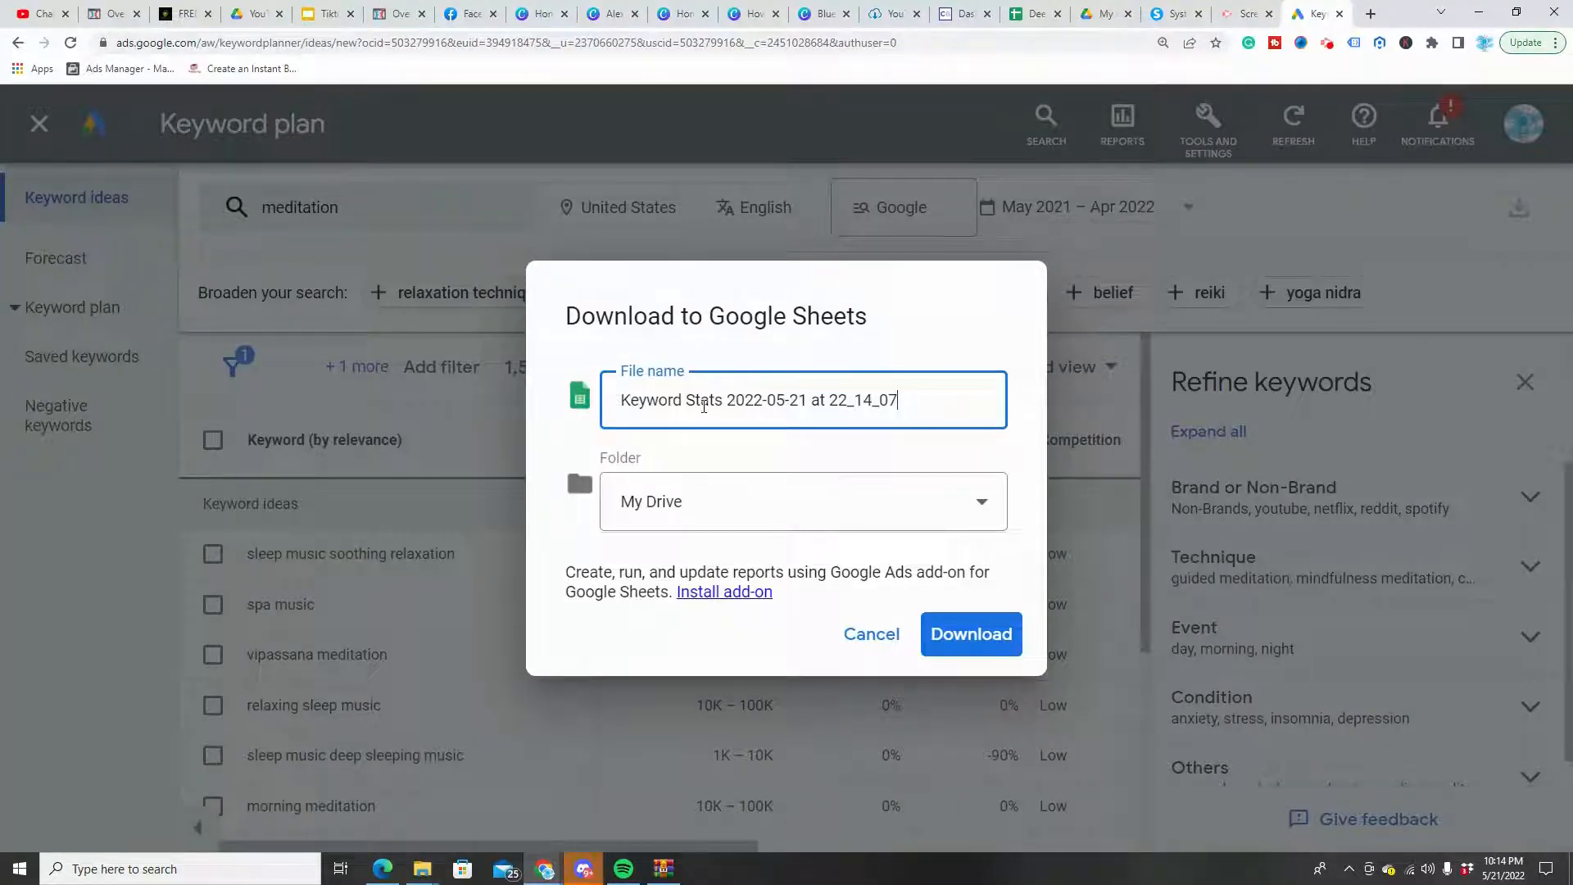
pyautogui.moveTo(904, 405); pyautogui.dragTo(611, 425)
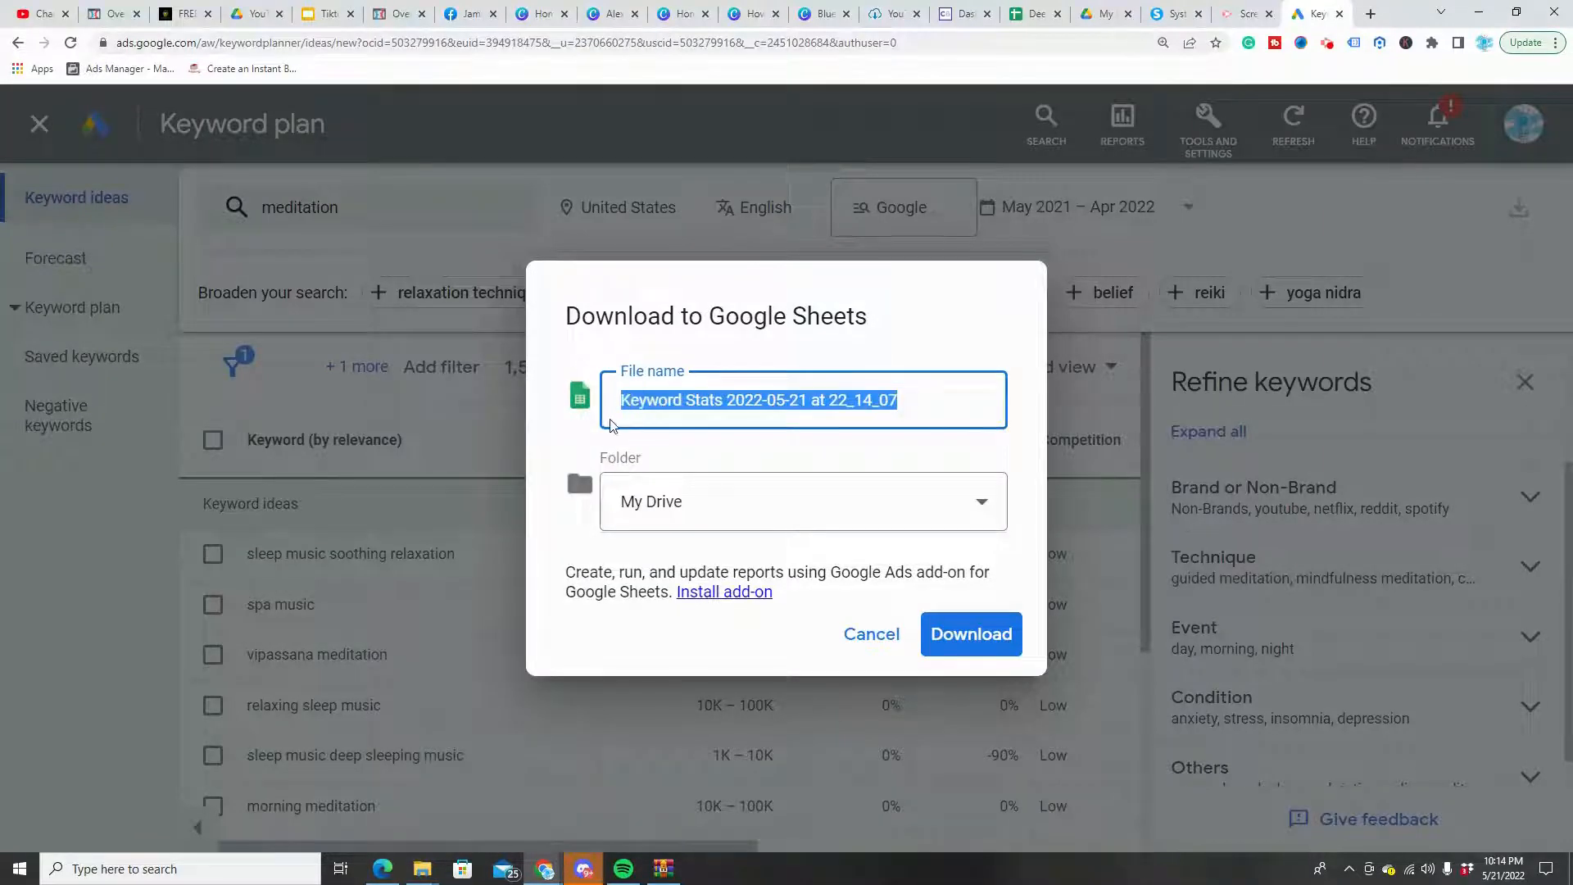
pyautogui.press('BackSpace')
pyautogui.write('Me')
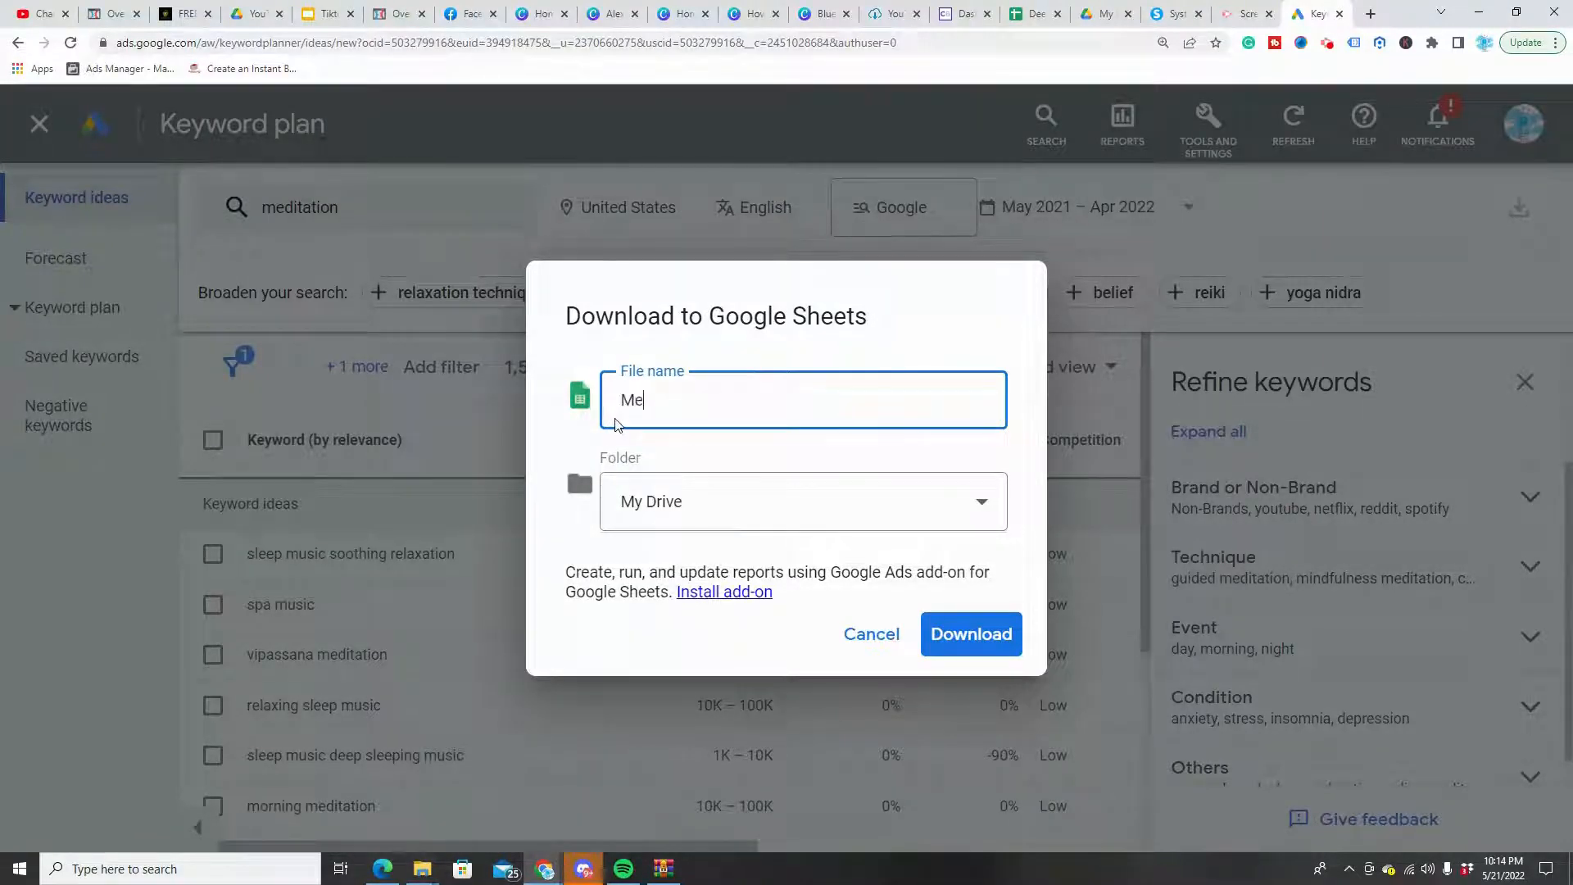
pyautogui.write('ditation Keyword Ideas')
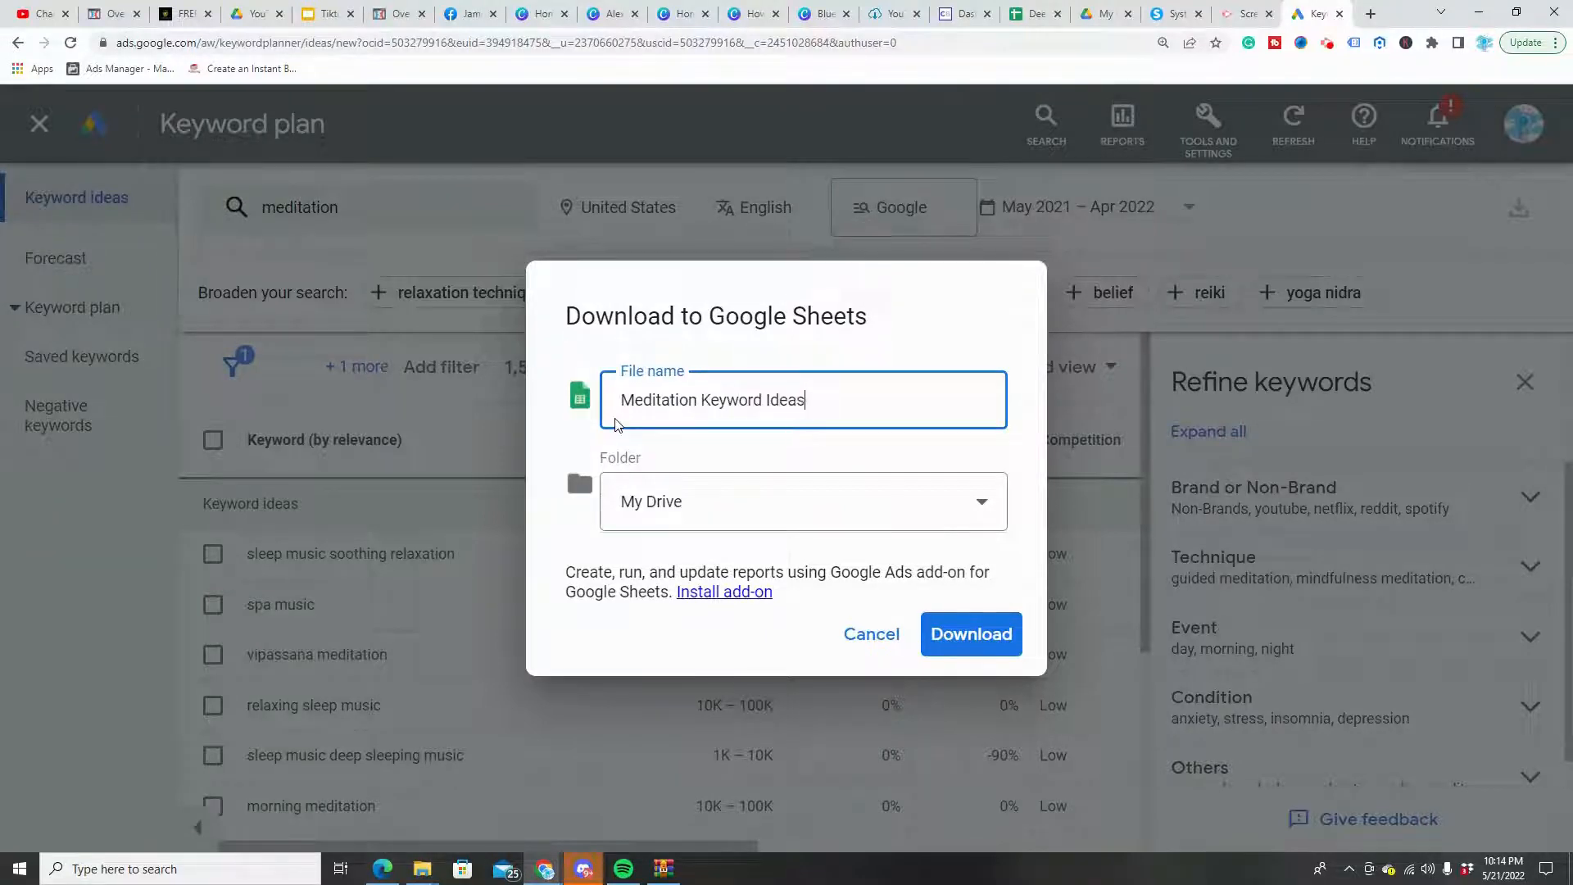
pyautogui.click(993, 620)
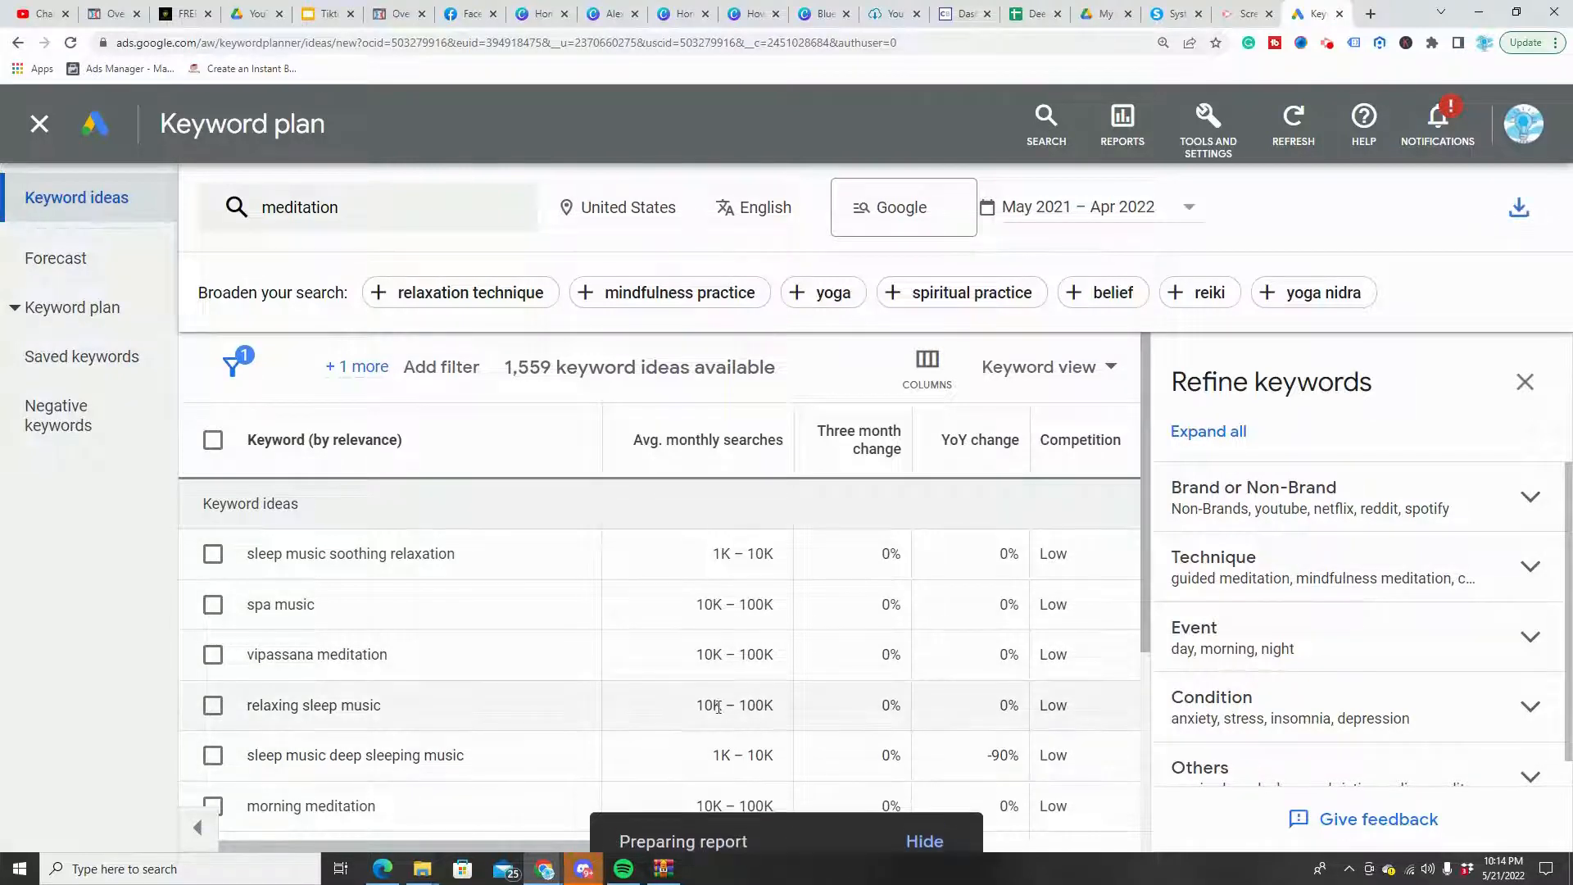
pyautogui.click(886, 809)
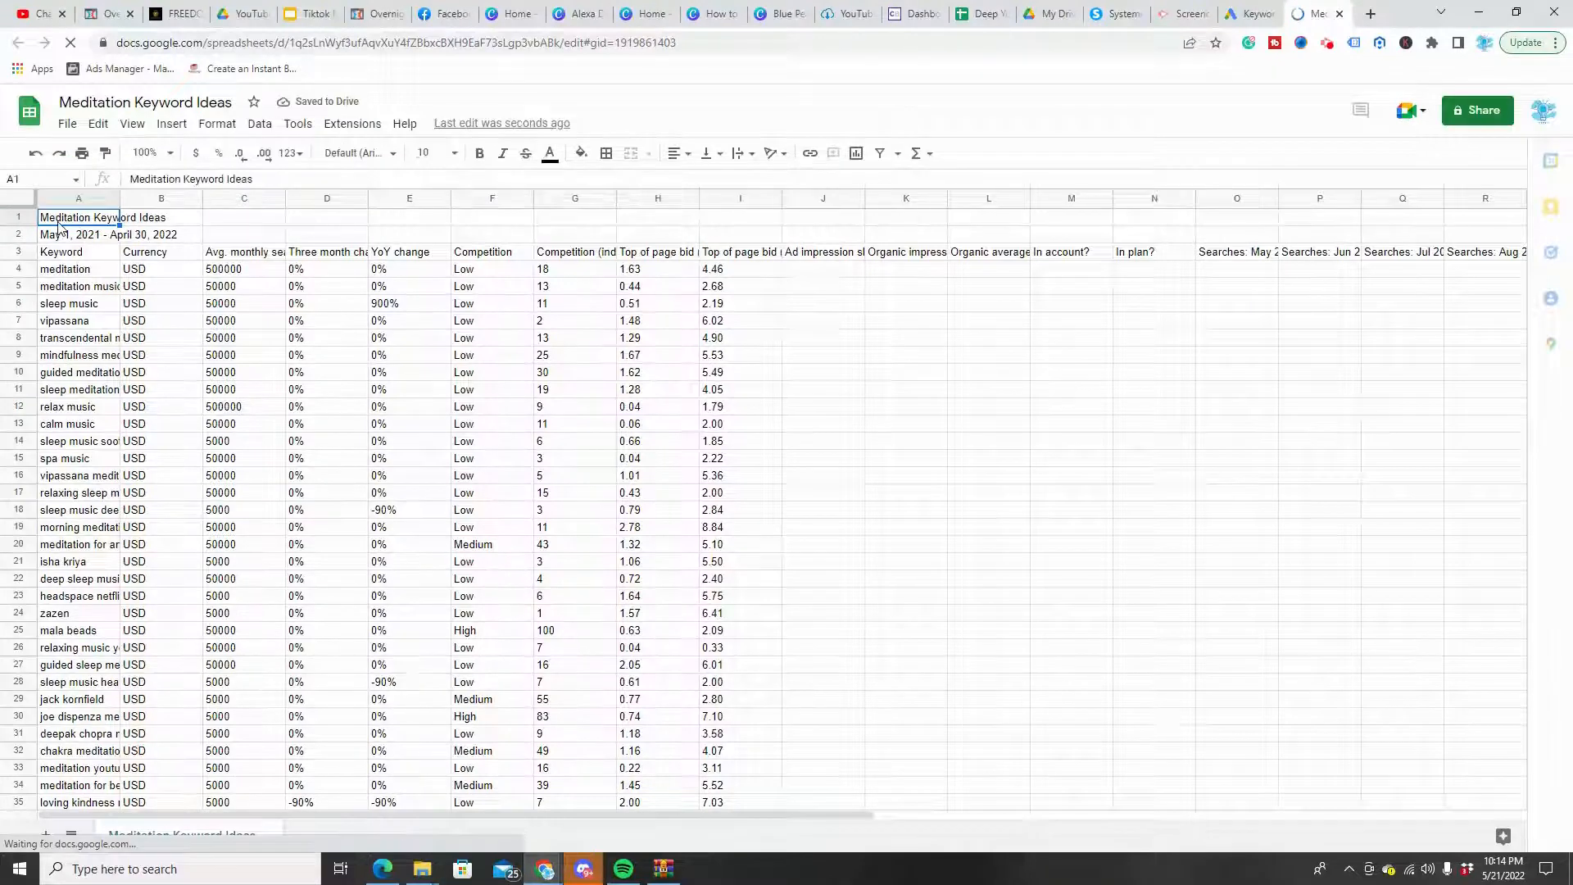
# - Fill the header cells A3:R3 of the exported keyword sheet with bright green
pyautogui.click(81, 272)
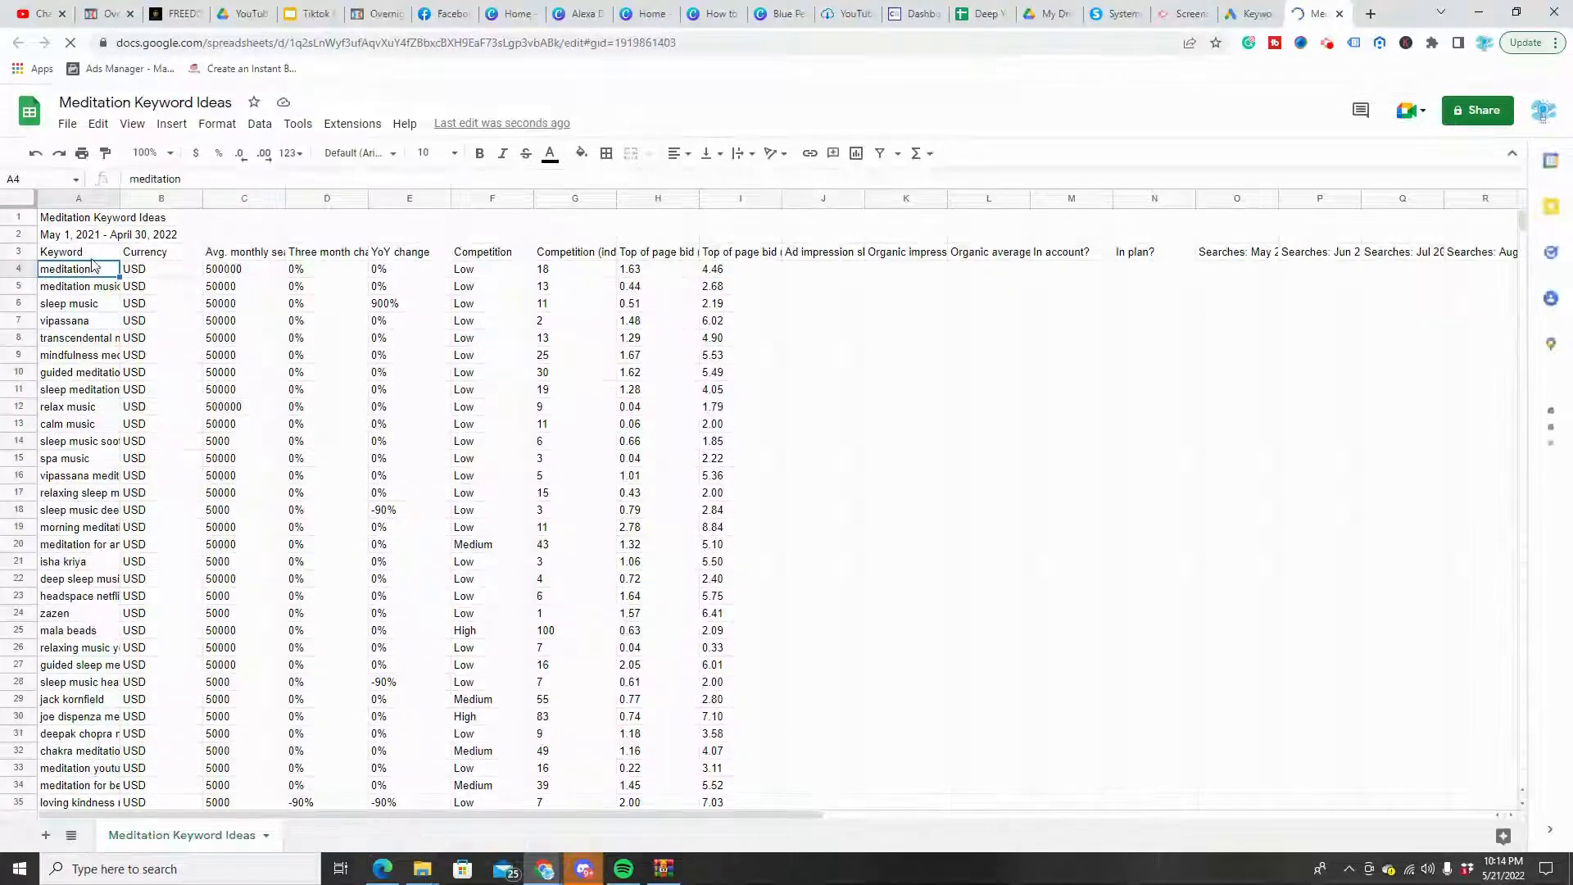
pyautogui.moveTo(114, 252); pyautogui.dragTo(1485, 259)
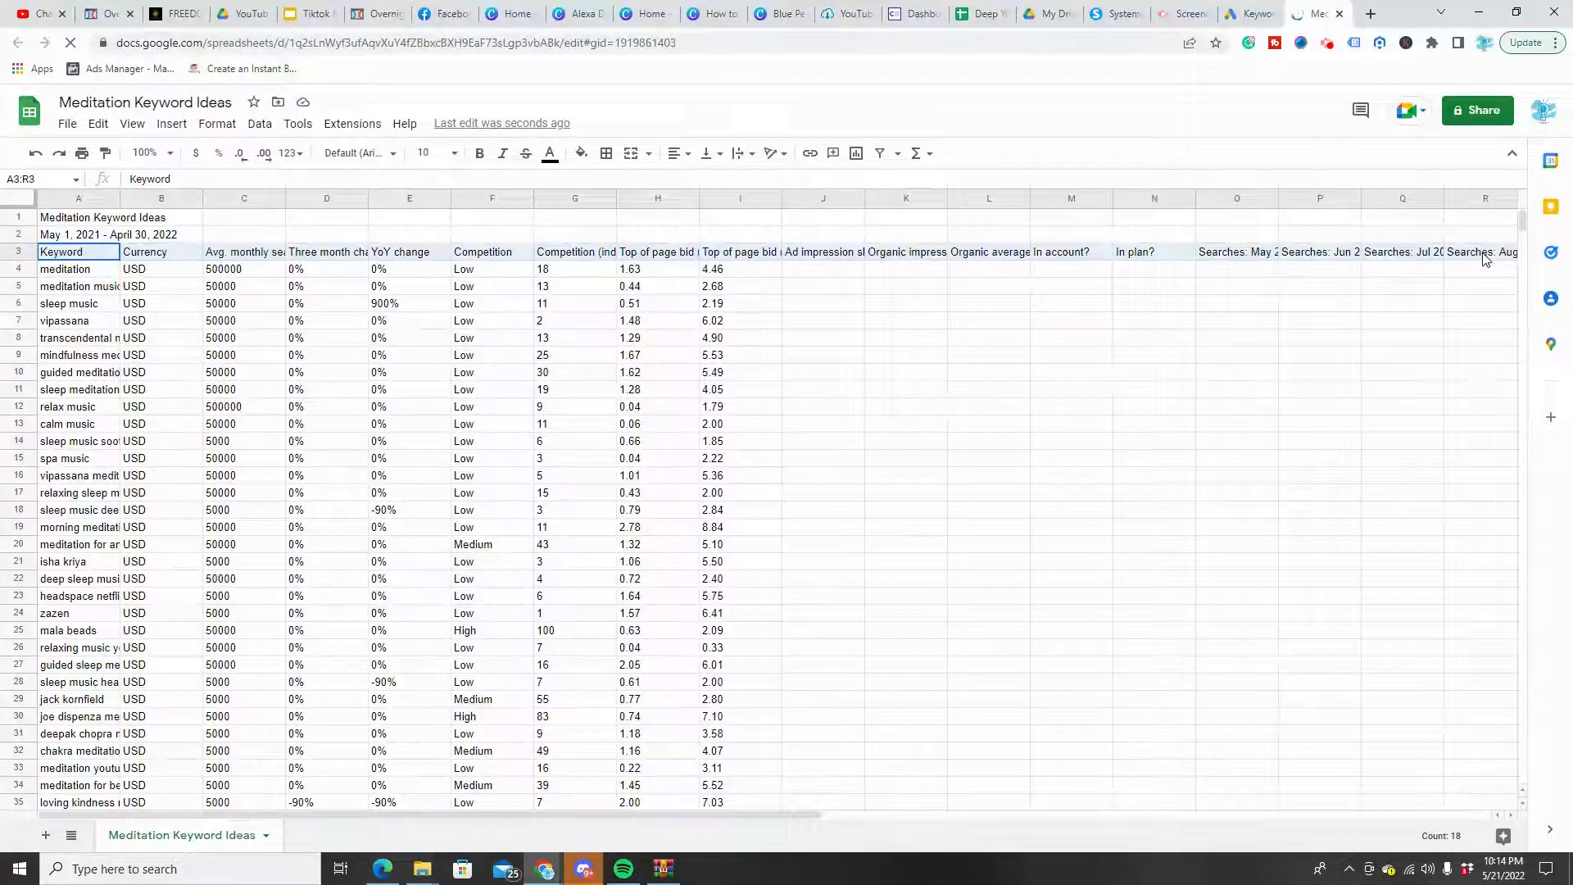
pyautogui.click(580, 153)
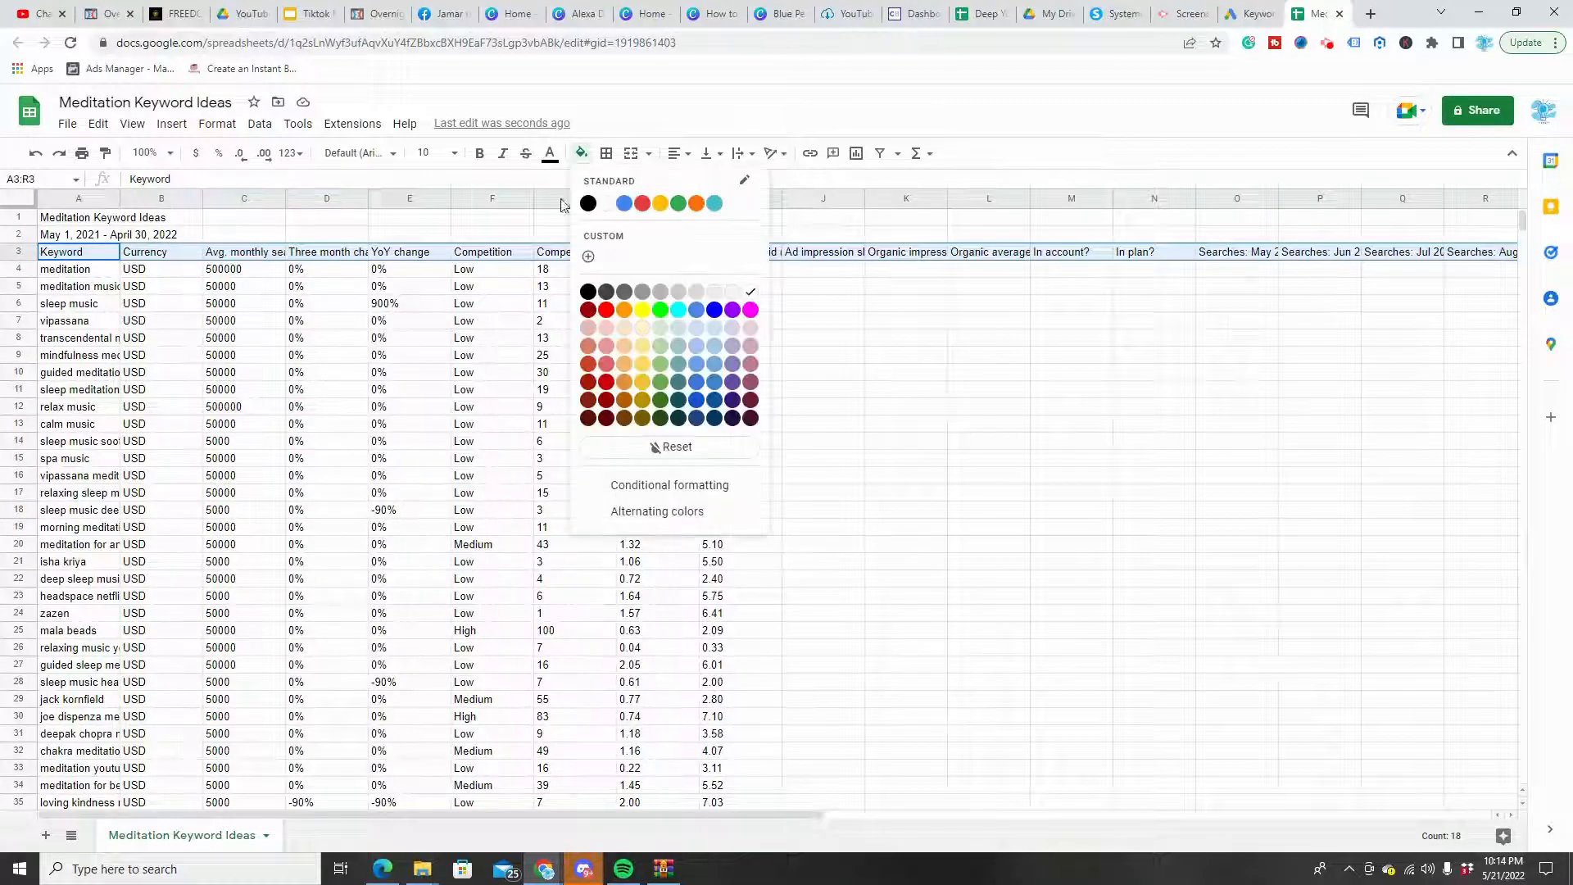
pyautogui.click(660, 310)
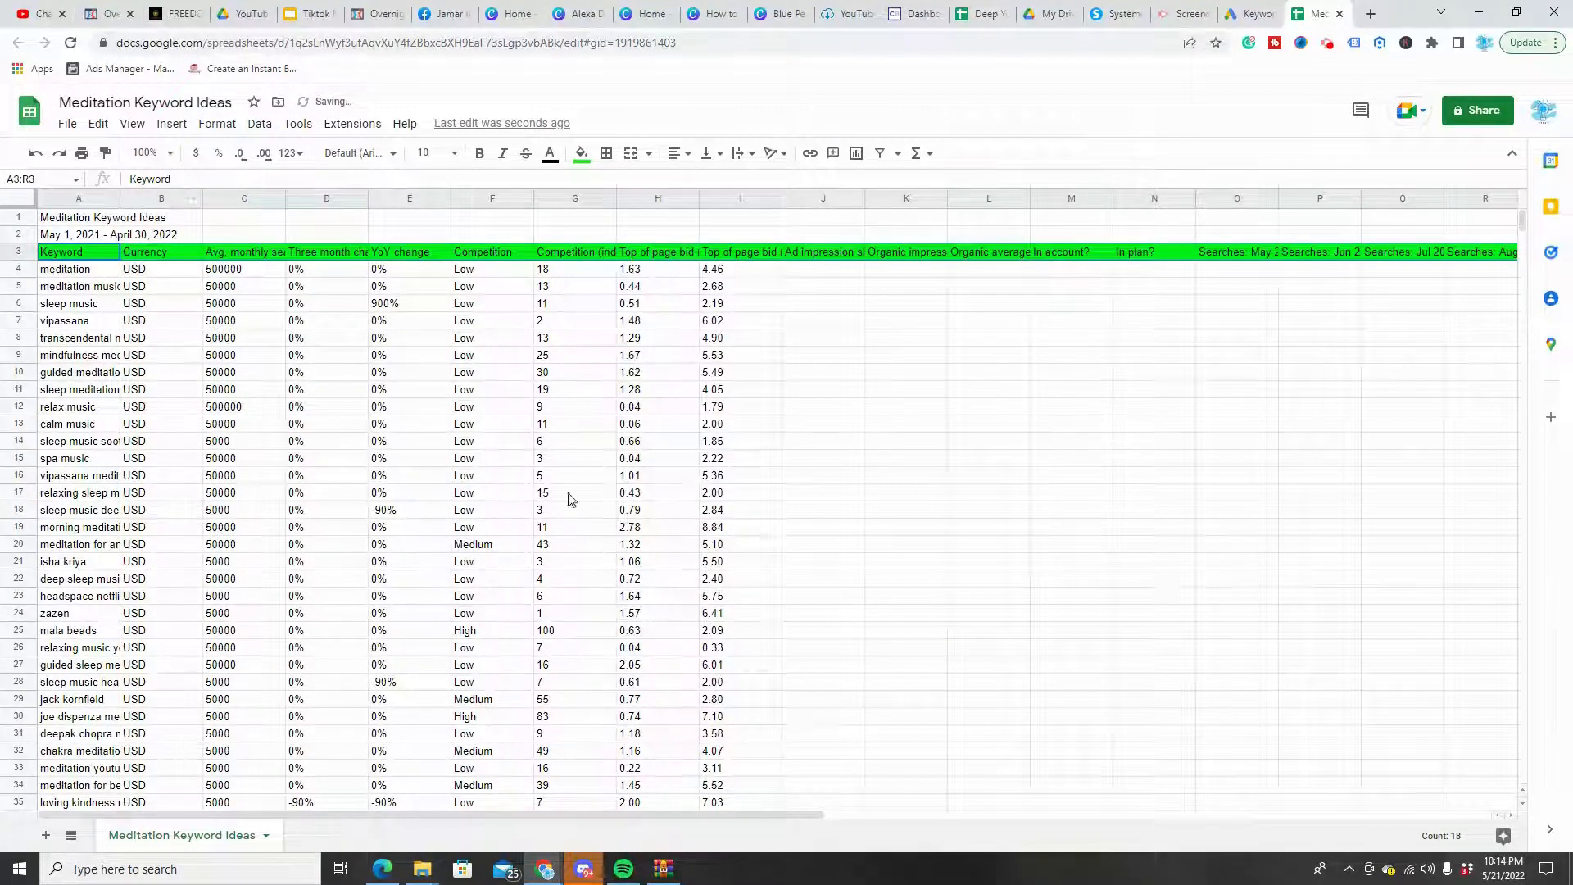
pyautogui.click(822, 291)
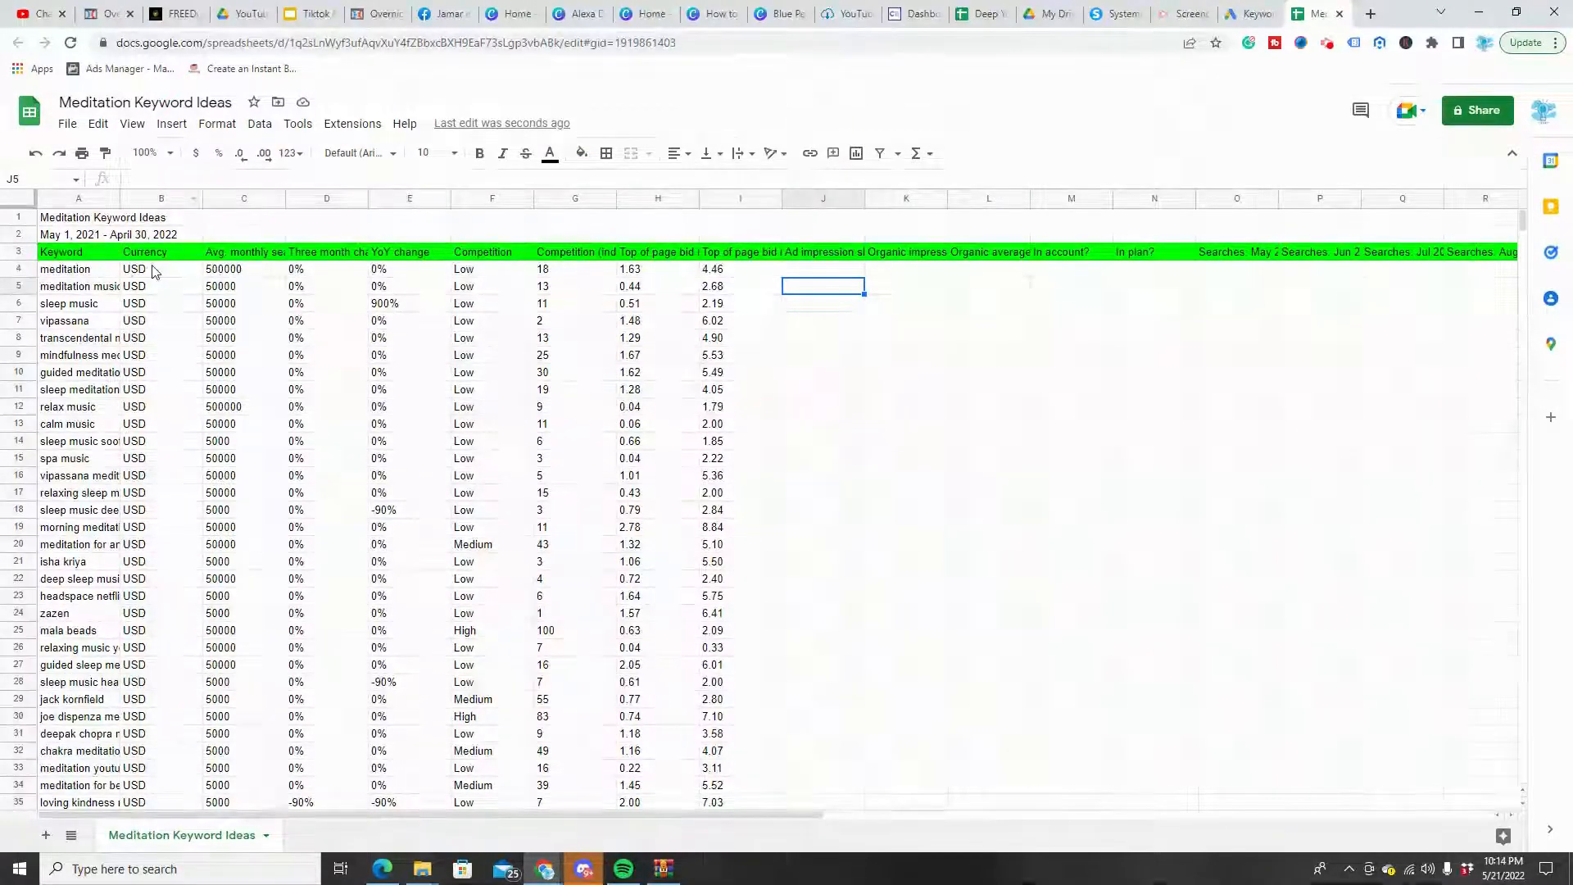
# - Examine the Competition ratings of the keywords from row 4 down to row 14
pyautogui.click(475, 256)
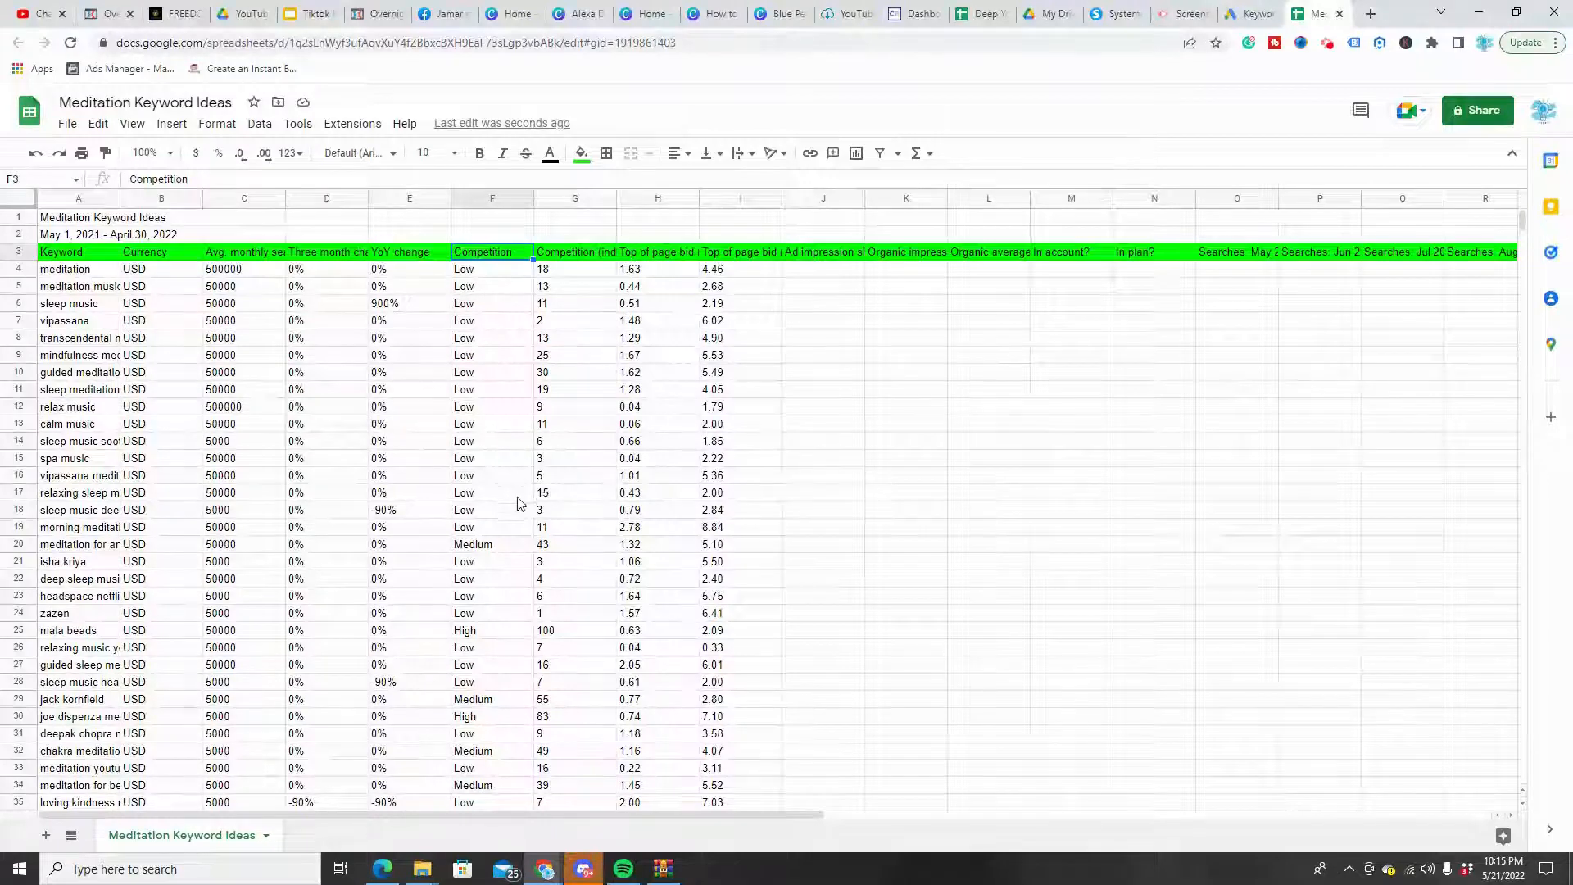
pyautogui.click(477, 271)
pyautogui.click(480, 287)
pyautogui.click(481, 304)
pyautogui.click(483, 321)
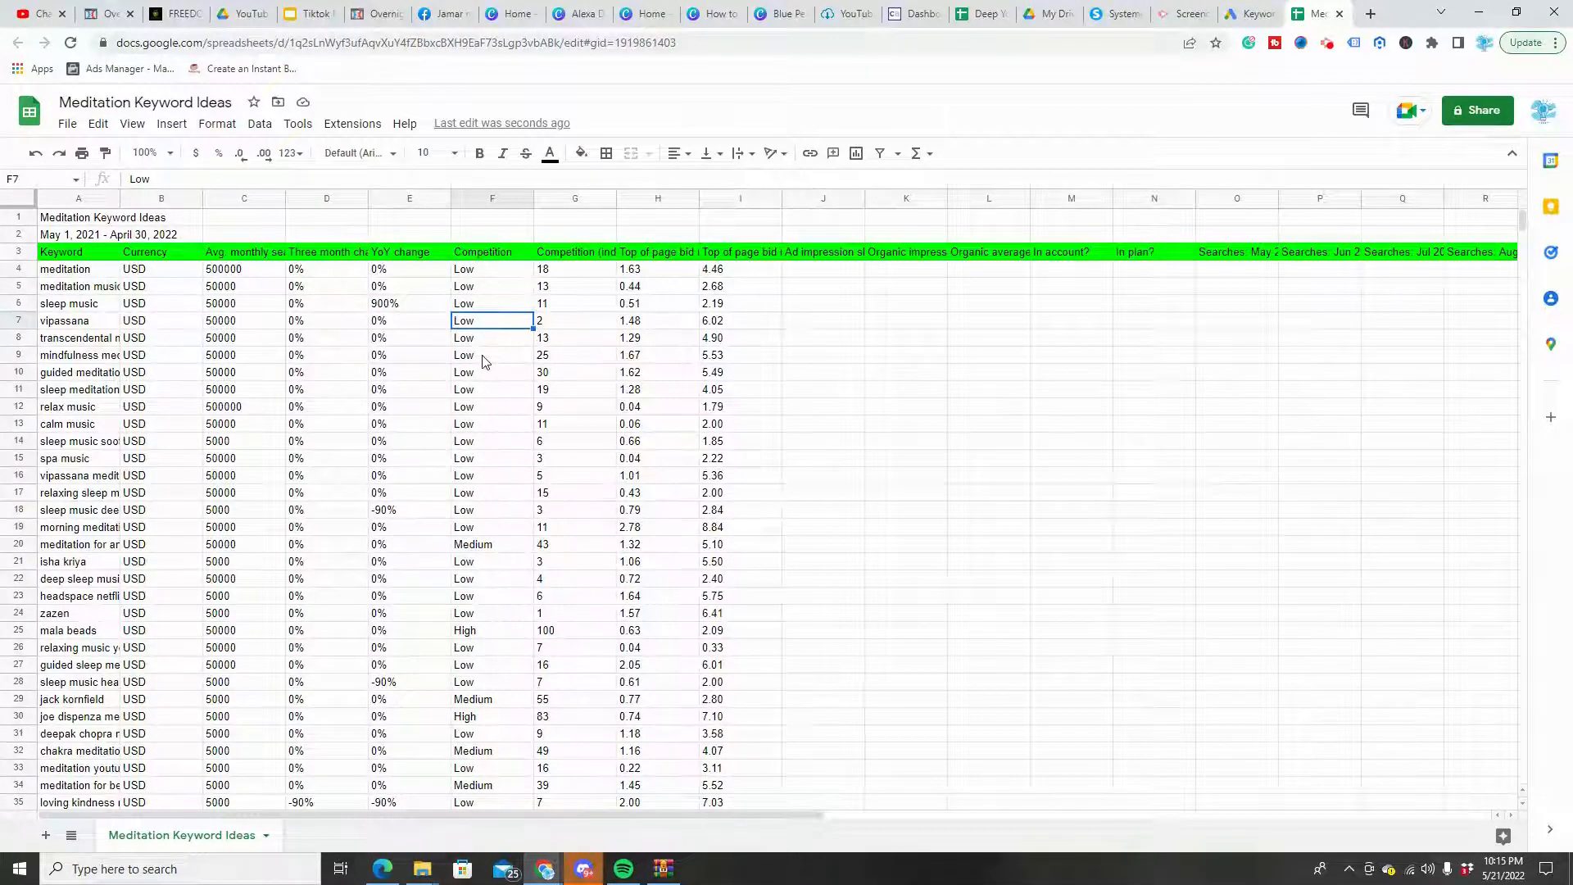
pyautogui.click(483, 337)
pyautogui.click(483, 355)
pyautogui.click(484, 372)
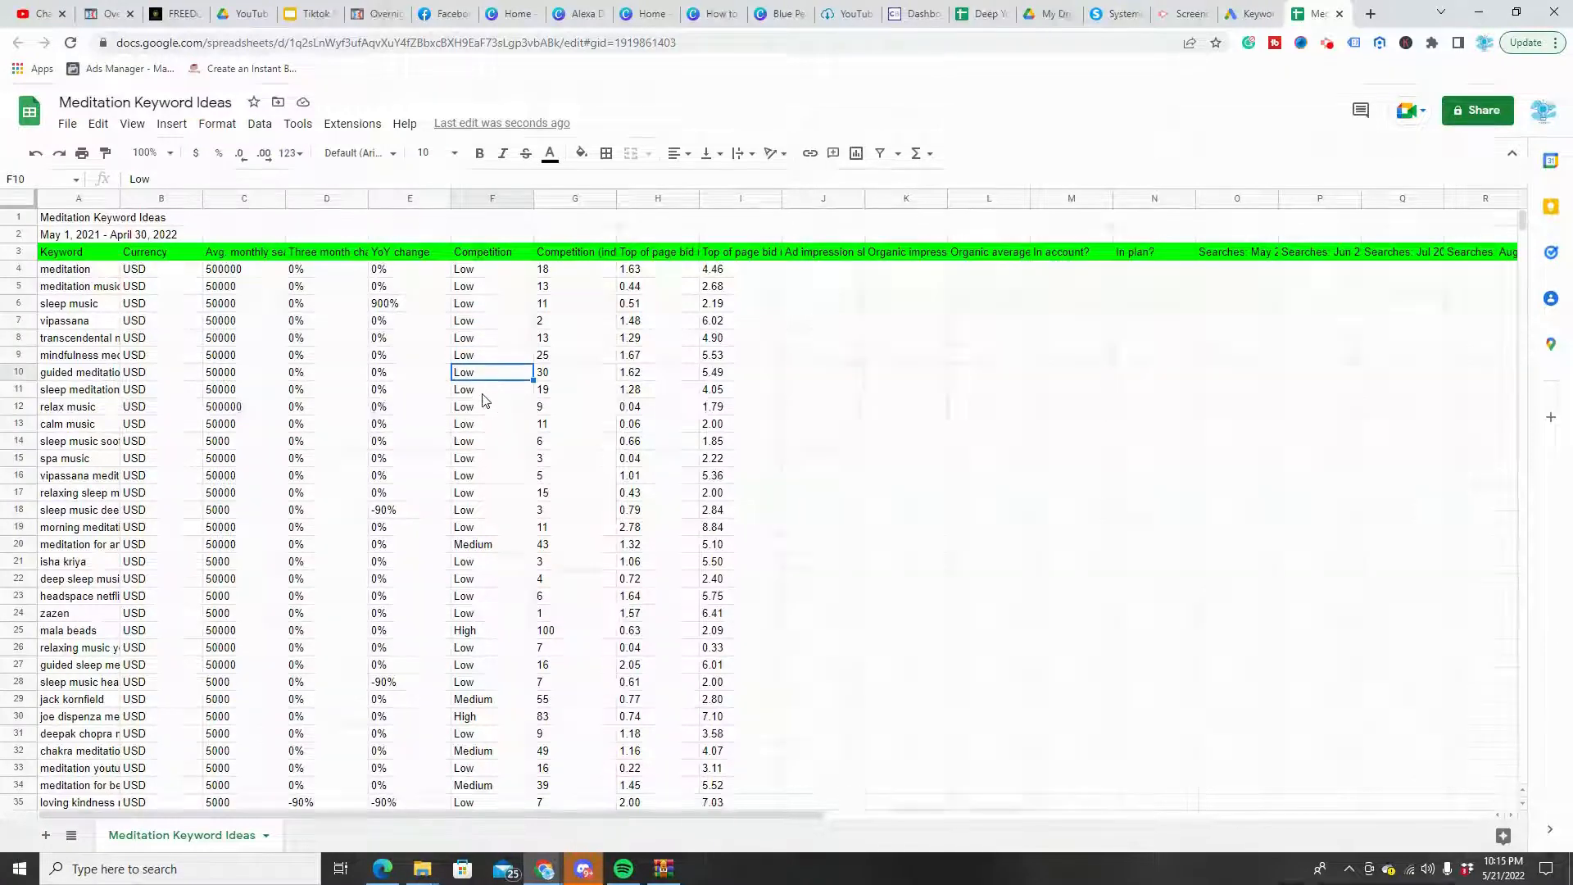
pyautogui.click(484, 396)
pyautogui.click(483, 409)
pyautogui.click(482, 447)
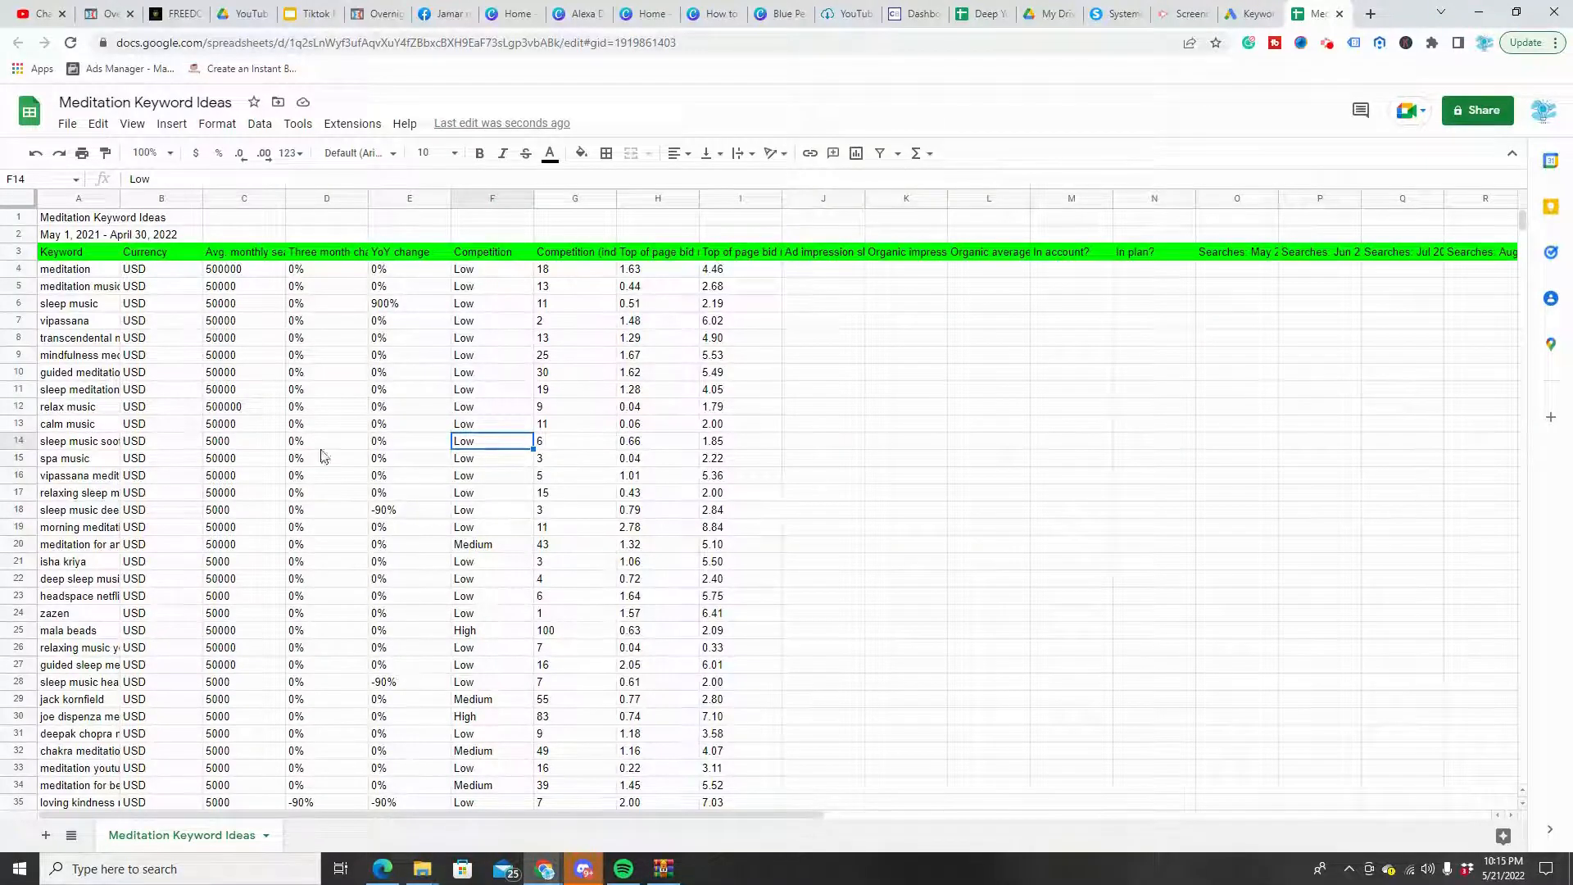
# - Copy the keywords in cells A4:A31, from "meditation" down to row 31
pyautogui.moveTo(82, 270); pyautogui.dragTo(107, 737)
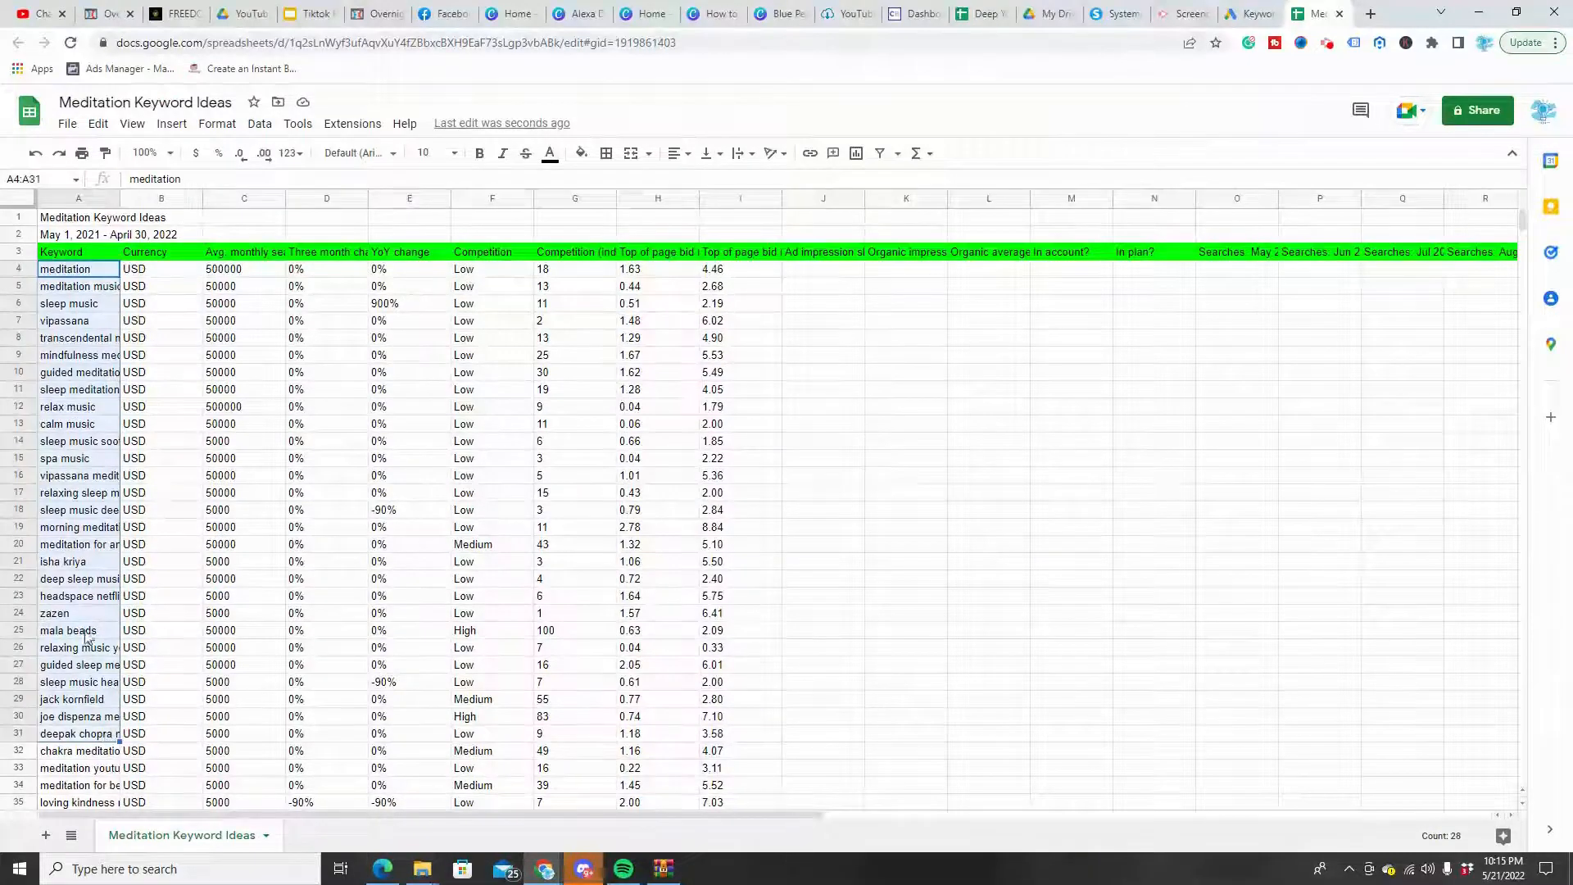
pyautogui.rightClick(94, 308)
pyautogui.click(129, 358)
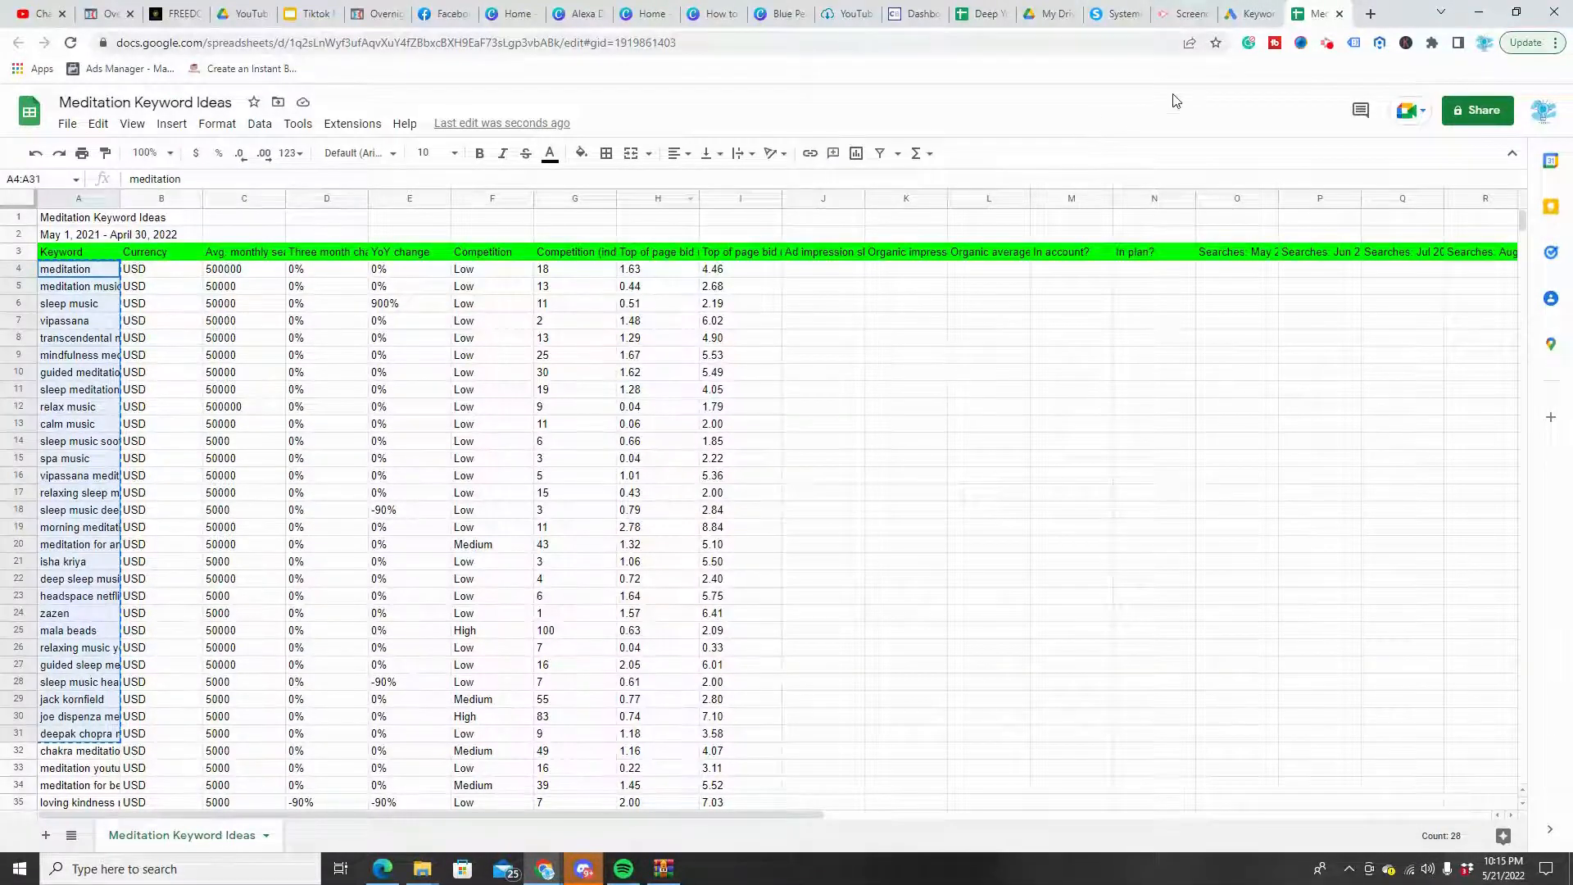
# - Return to the Google Ads keyword plan and broaden the meditation search with "yoga" to get the combined keyword ideas
pyautogui.click(1229, 17)
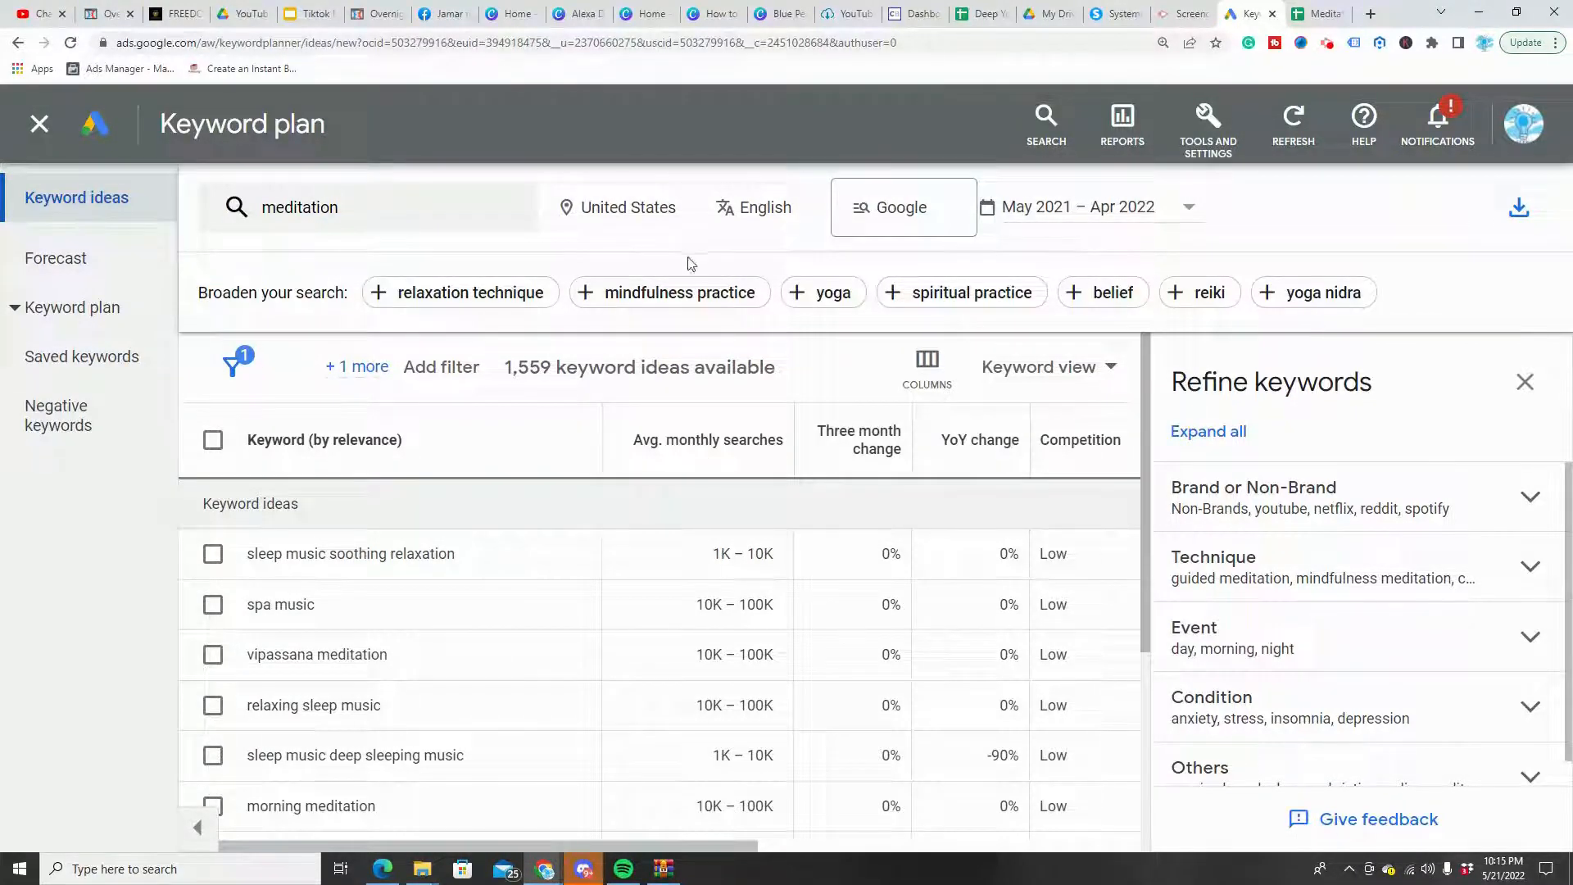
pyautogui.click(791, 295)
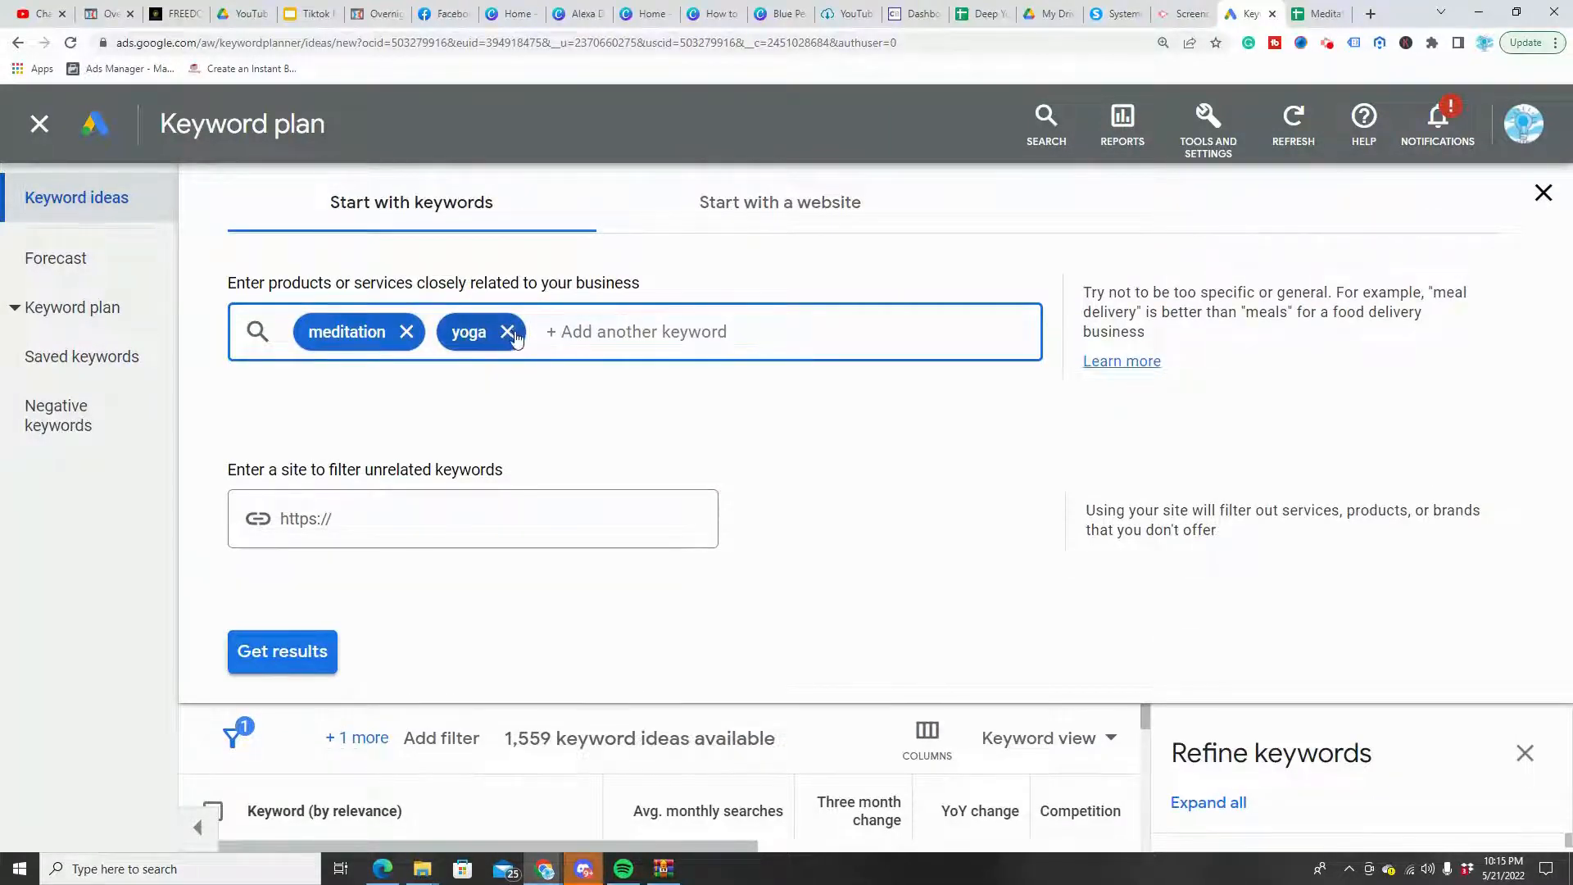
pyautogui.scroll(-3, 442, 789)
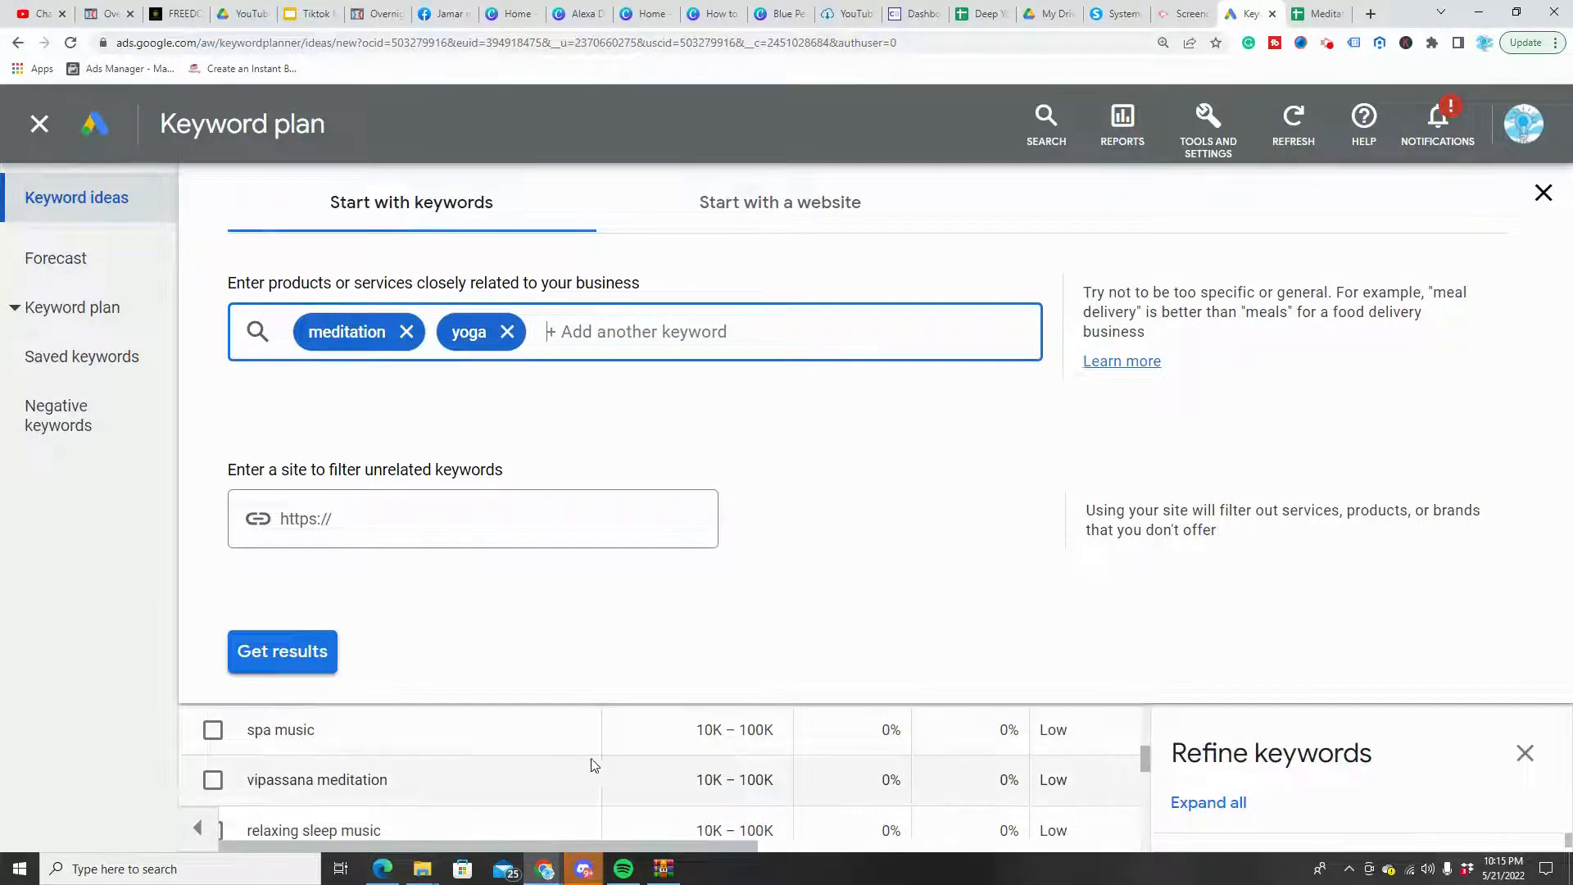
pyautogui.press('Return')
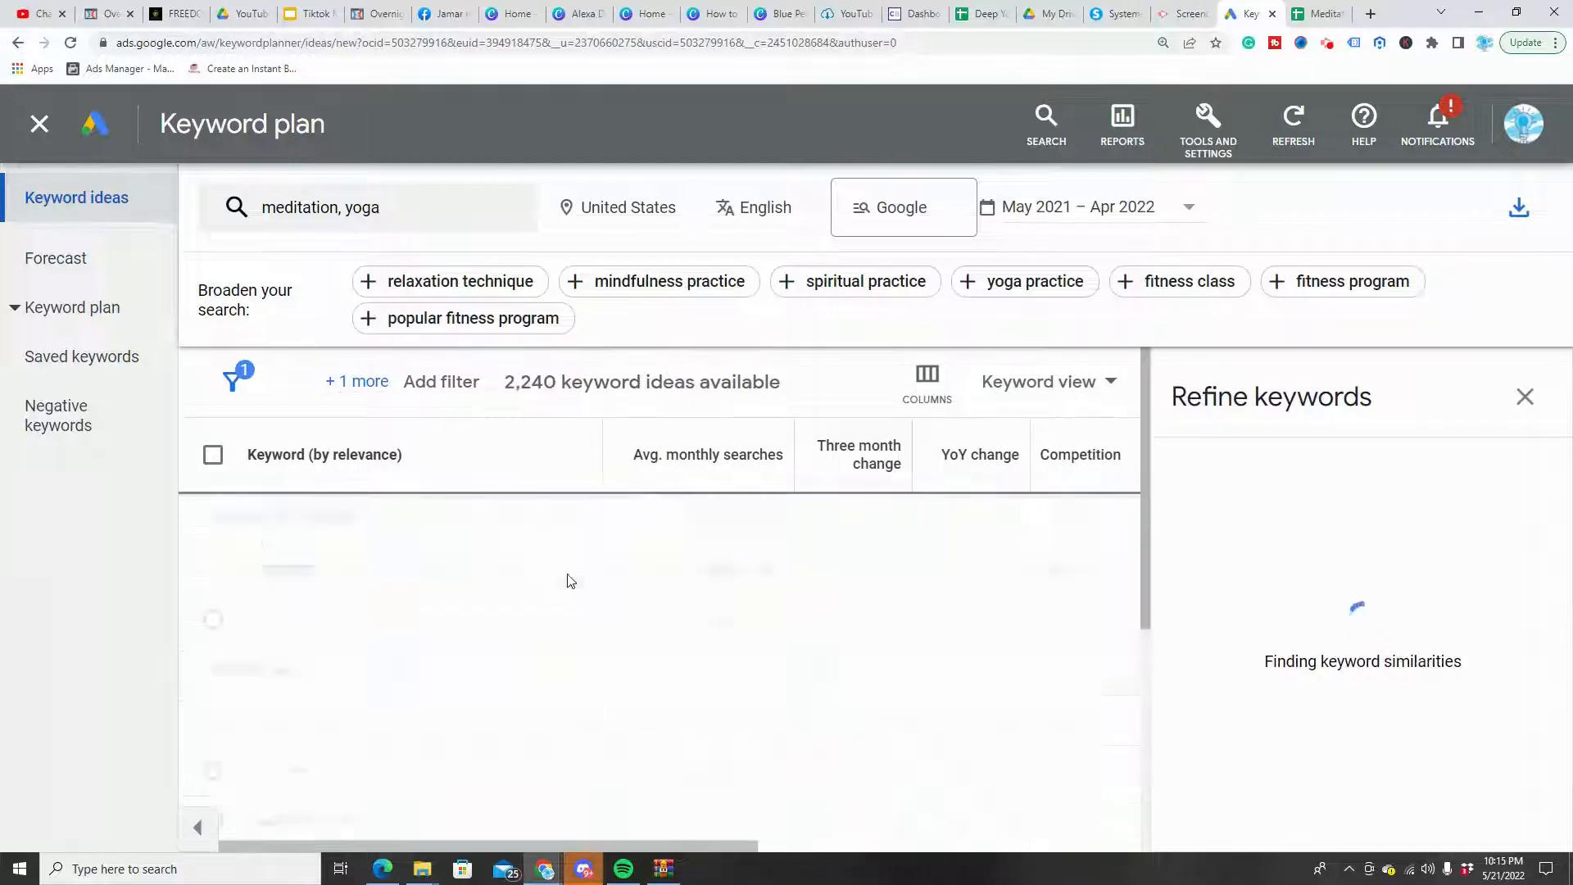
# - Replace the search keywords with "affiliate marketing", get its keyword ideas and look through the list
pyautogui.click(416, 208)
pyautogui.click(507, 332)
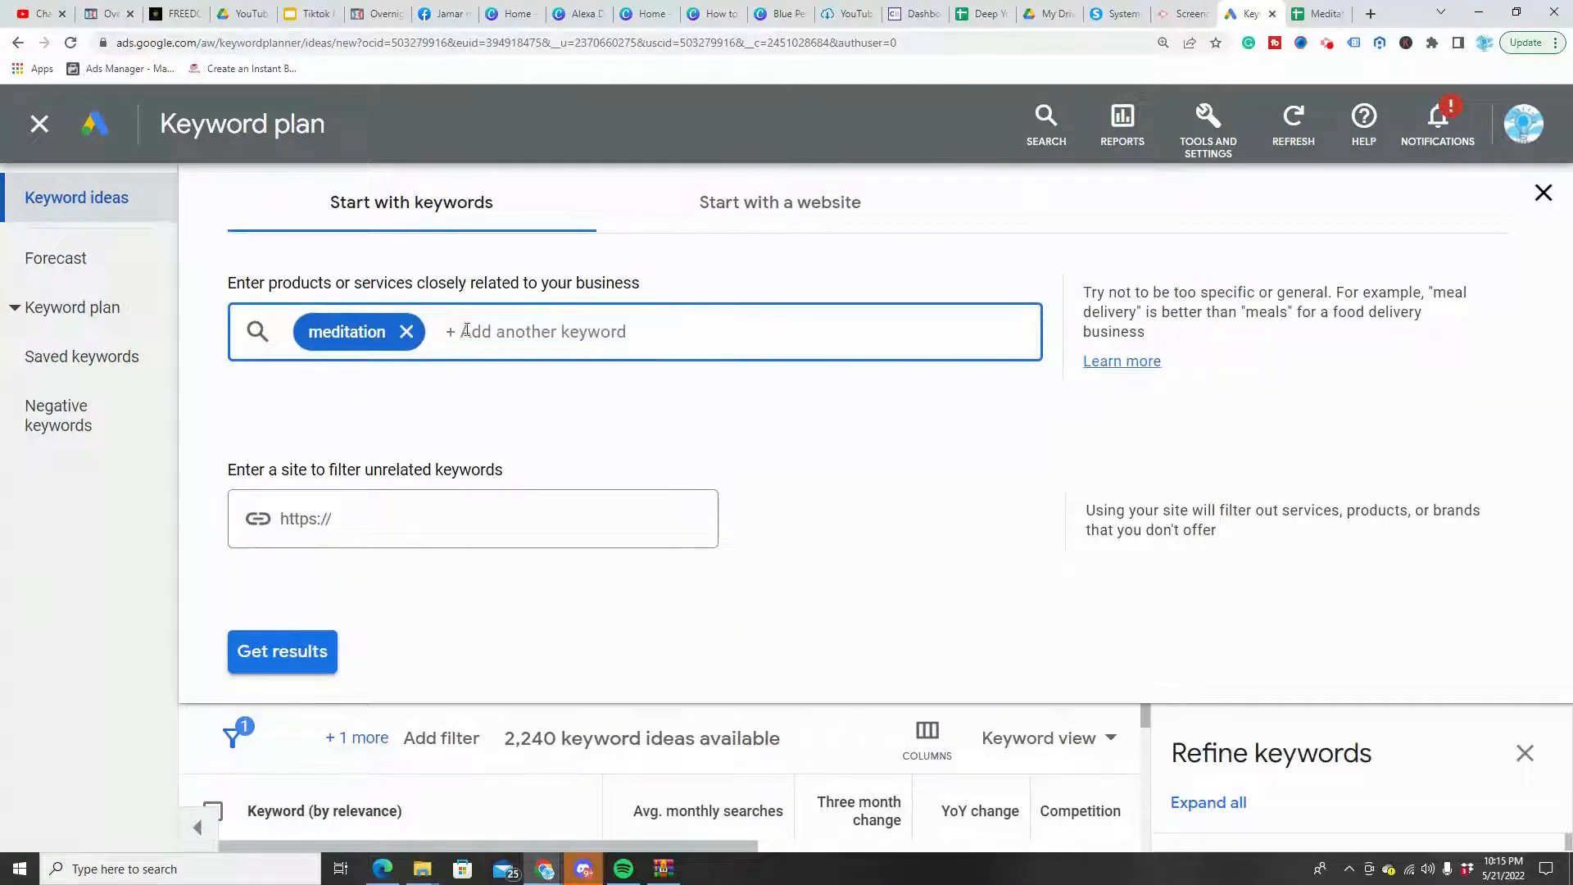
pyautogui.click(407, 331)
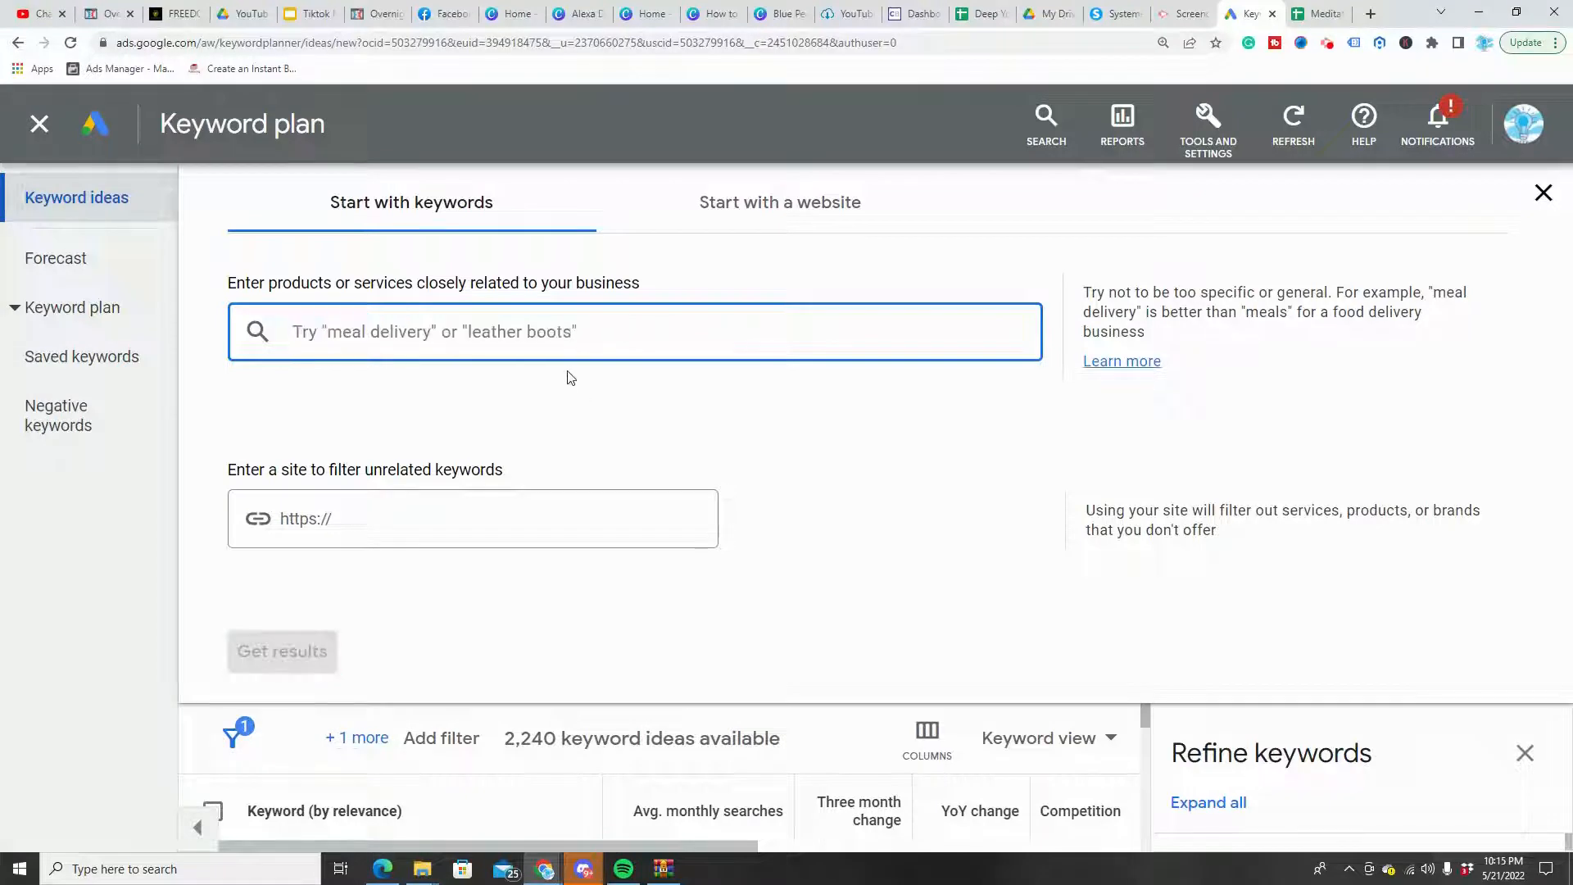
pyautogui.write('affiliate marketing')
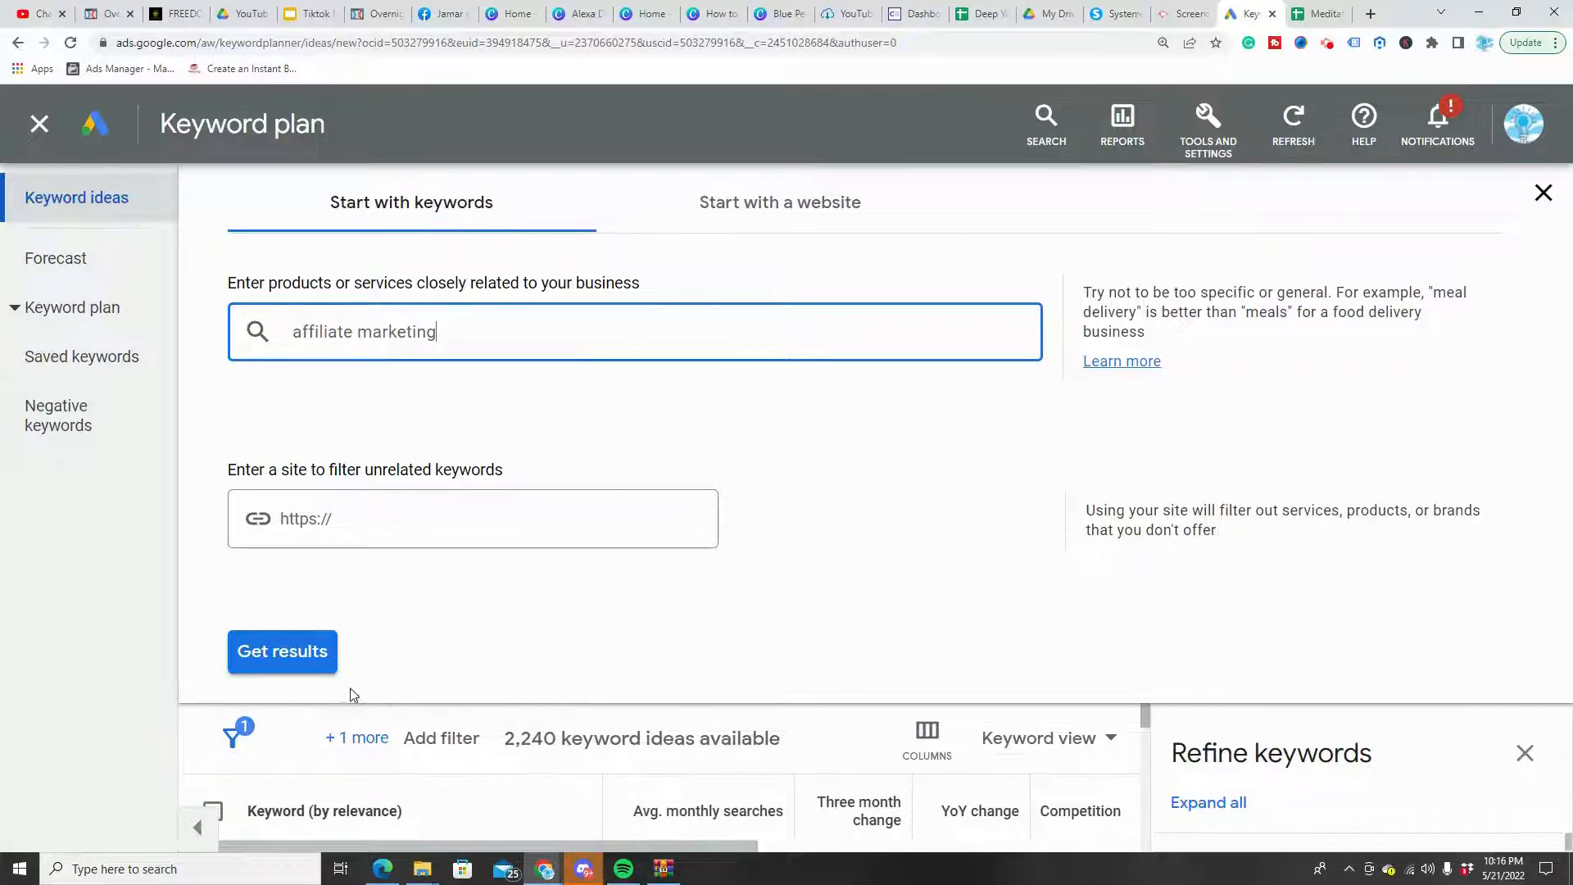
pyautogui.click(297, 654)
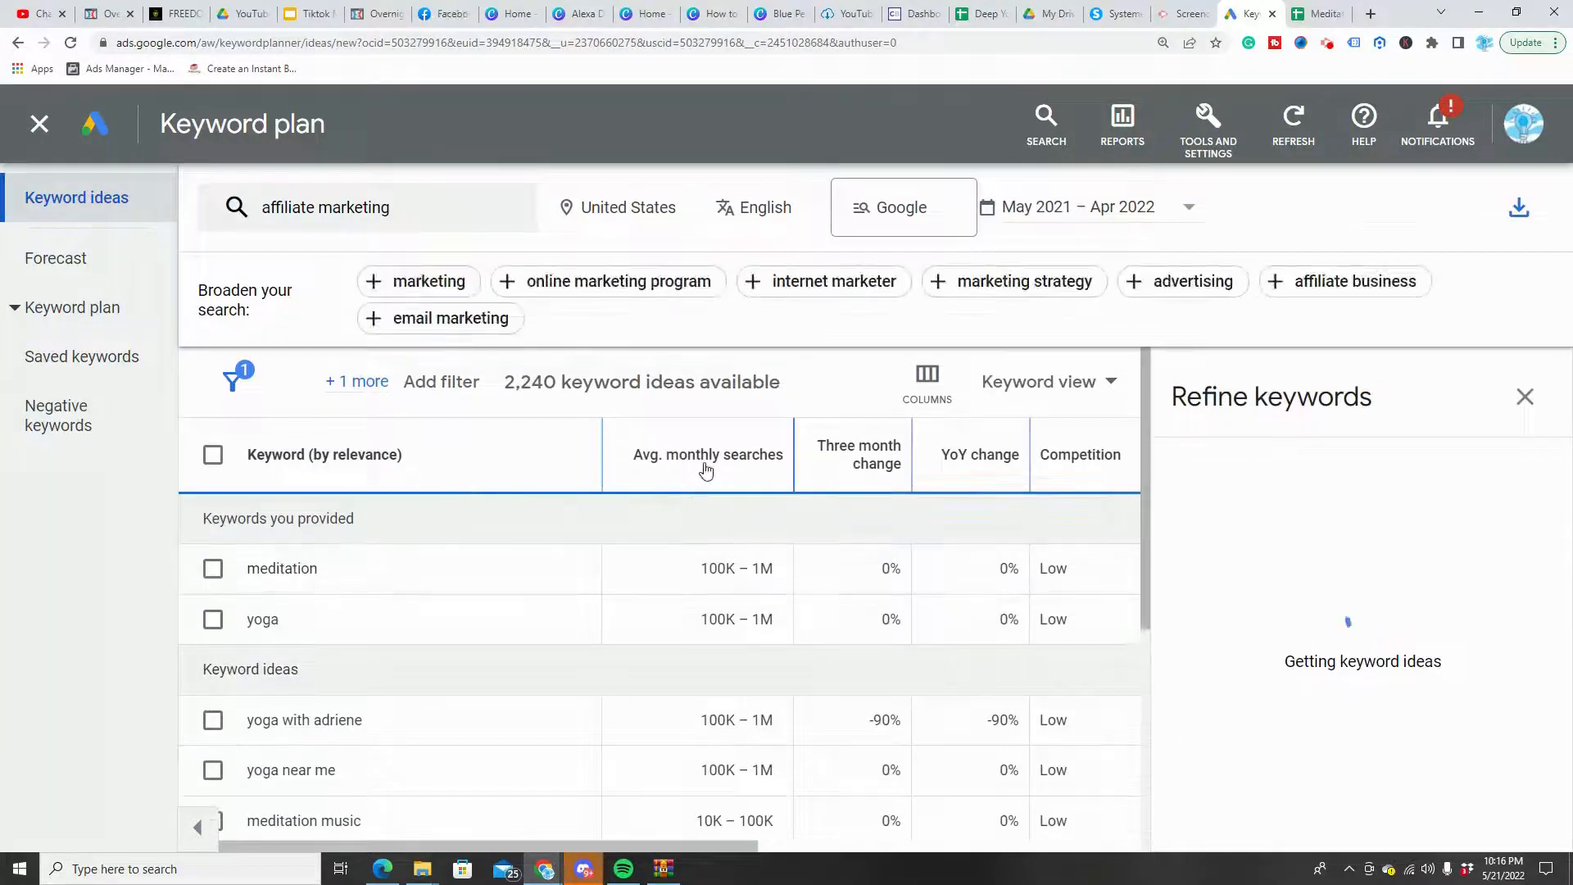
pyautogui.scroll(-3, 385, 623)
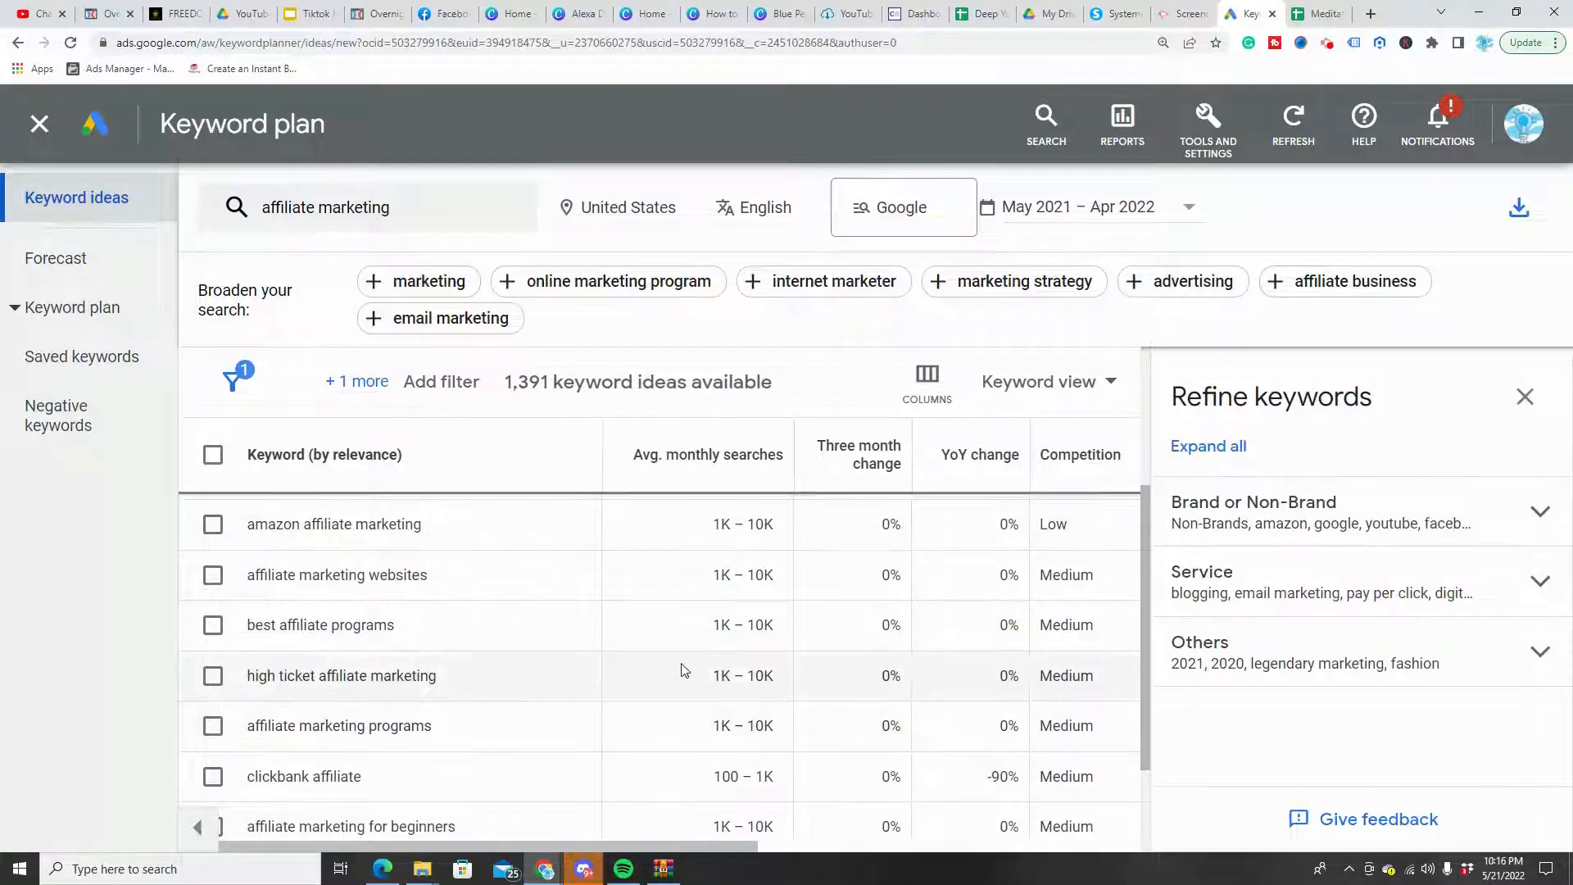
pyautogui.scroll(3, 685, 670)
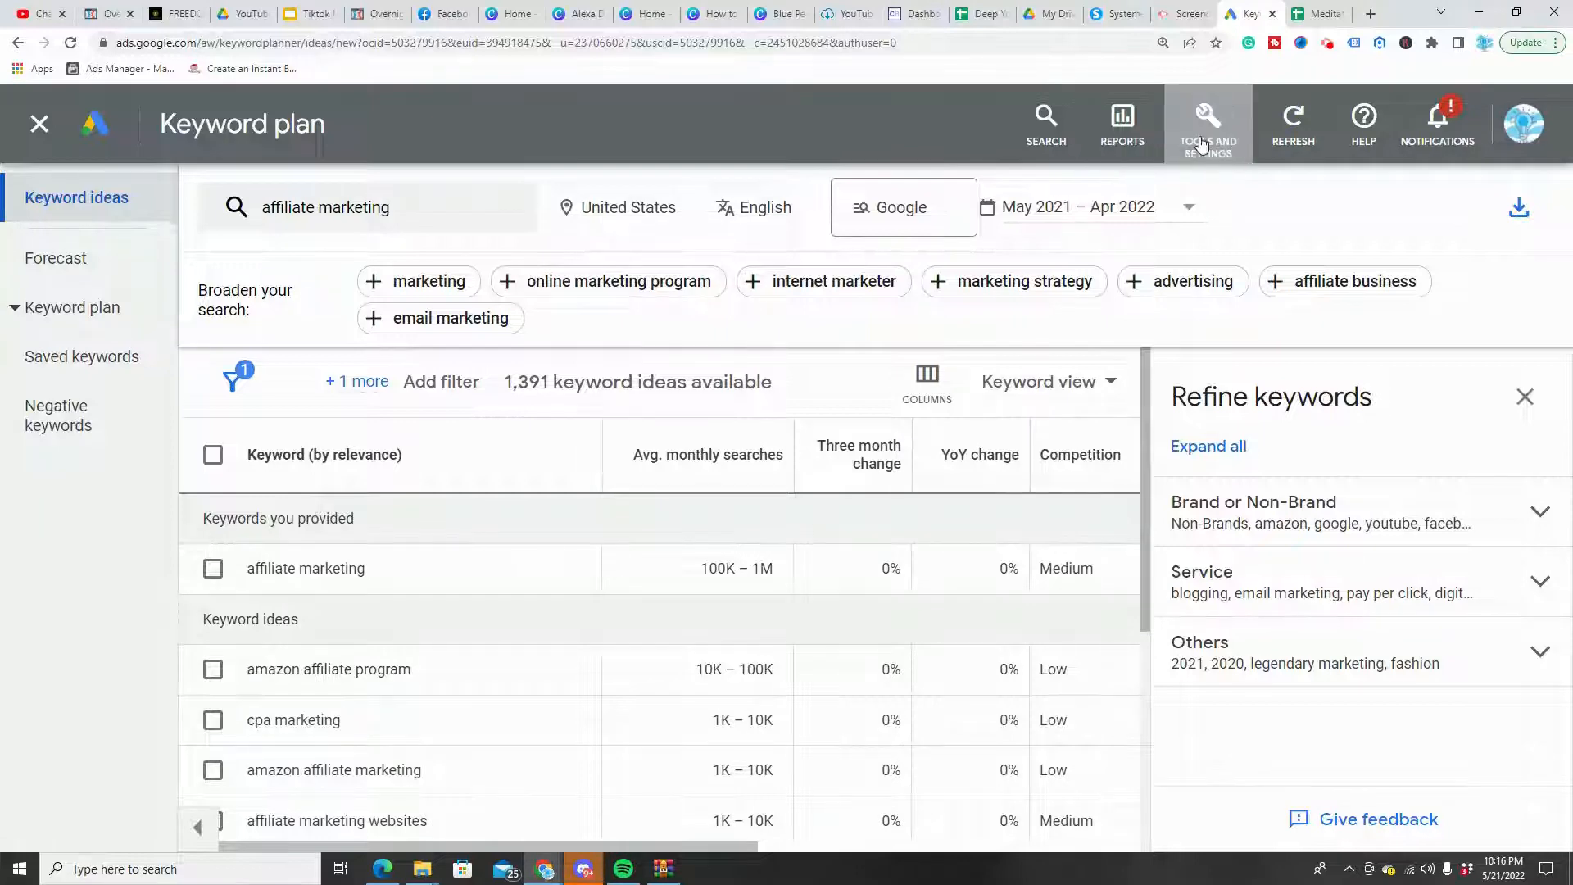
pyautogui.click(1192, 169)
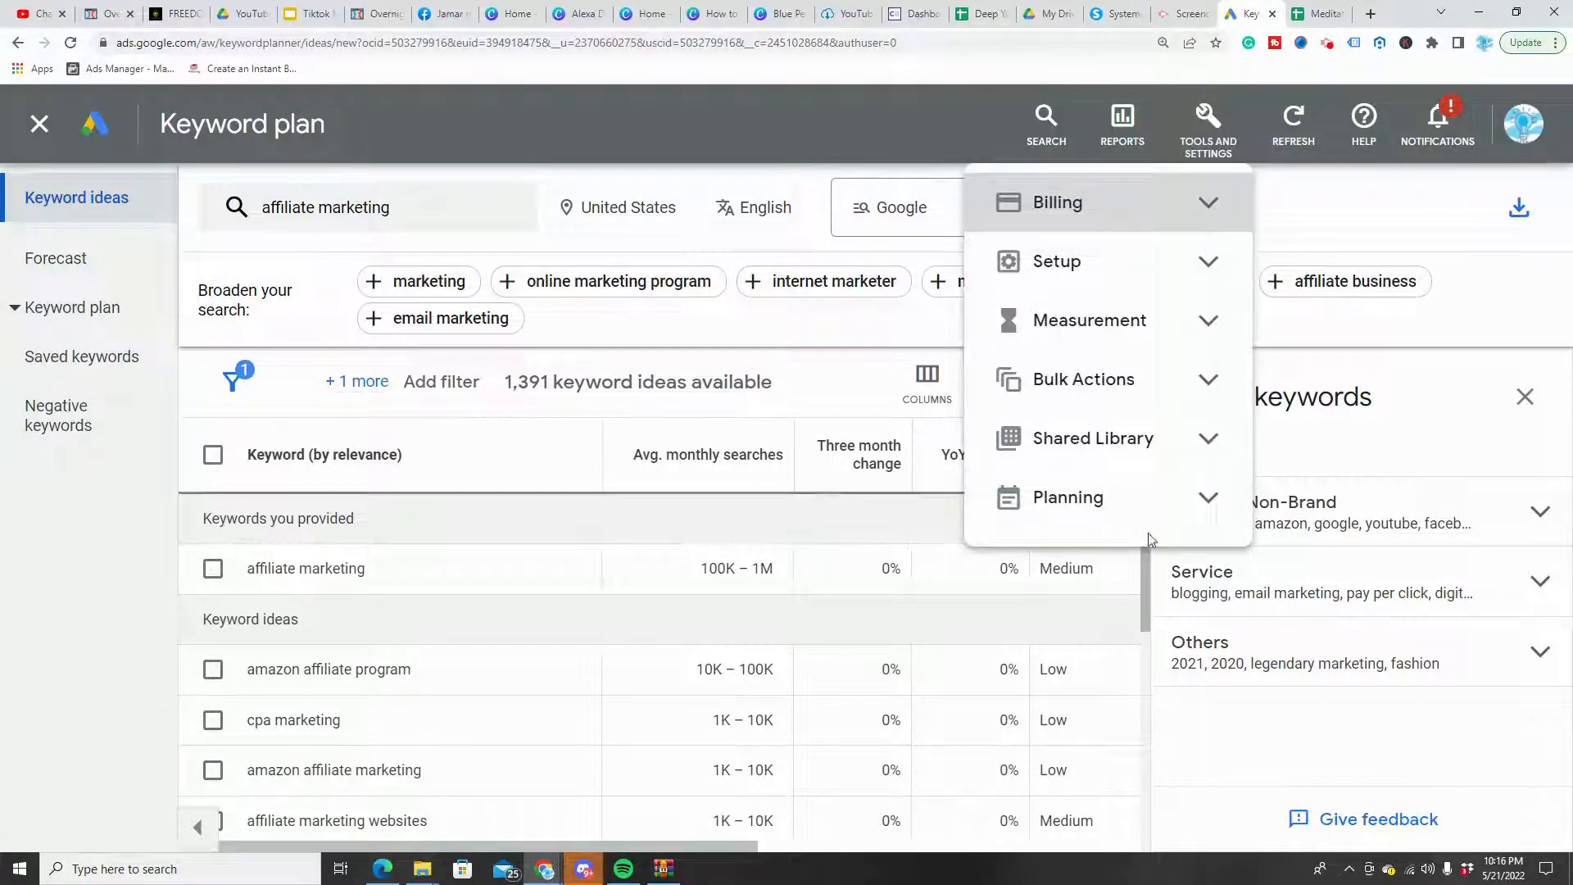
pyautogui.click(1155, 515)
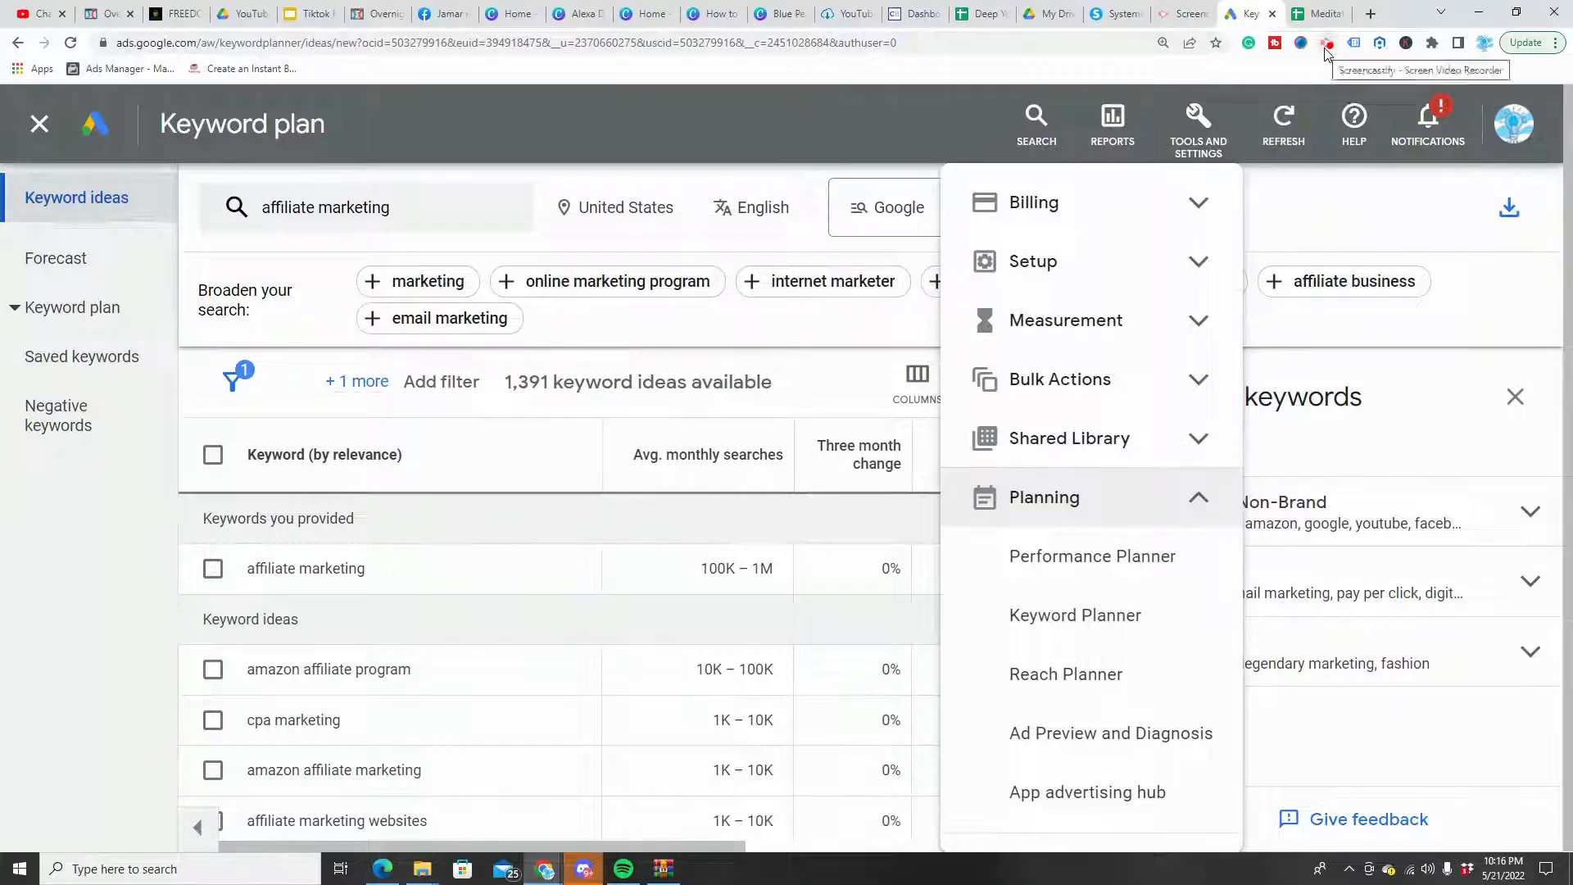
pyautogui.click(1383, 237)
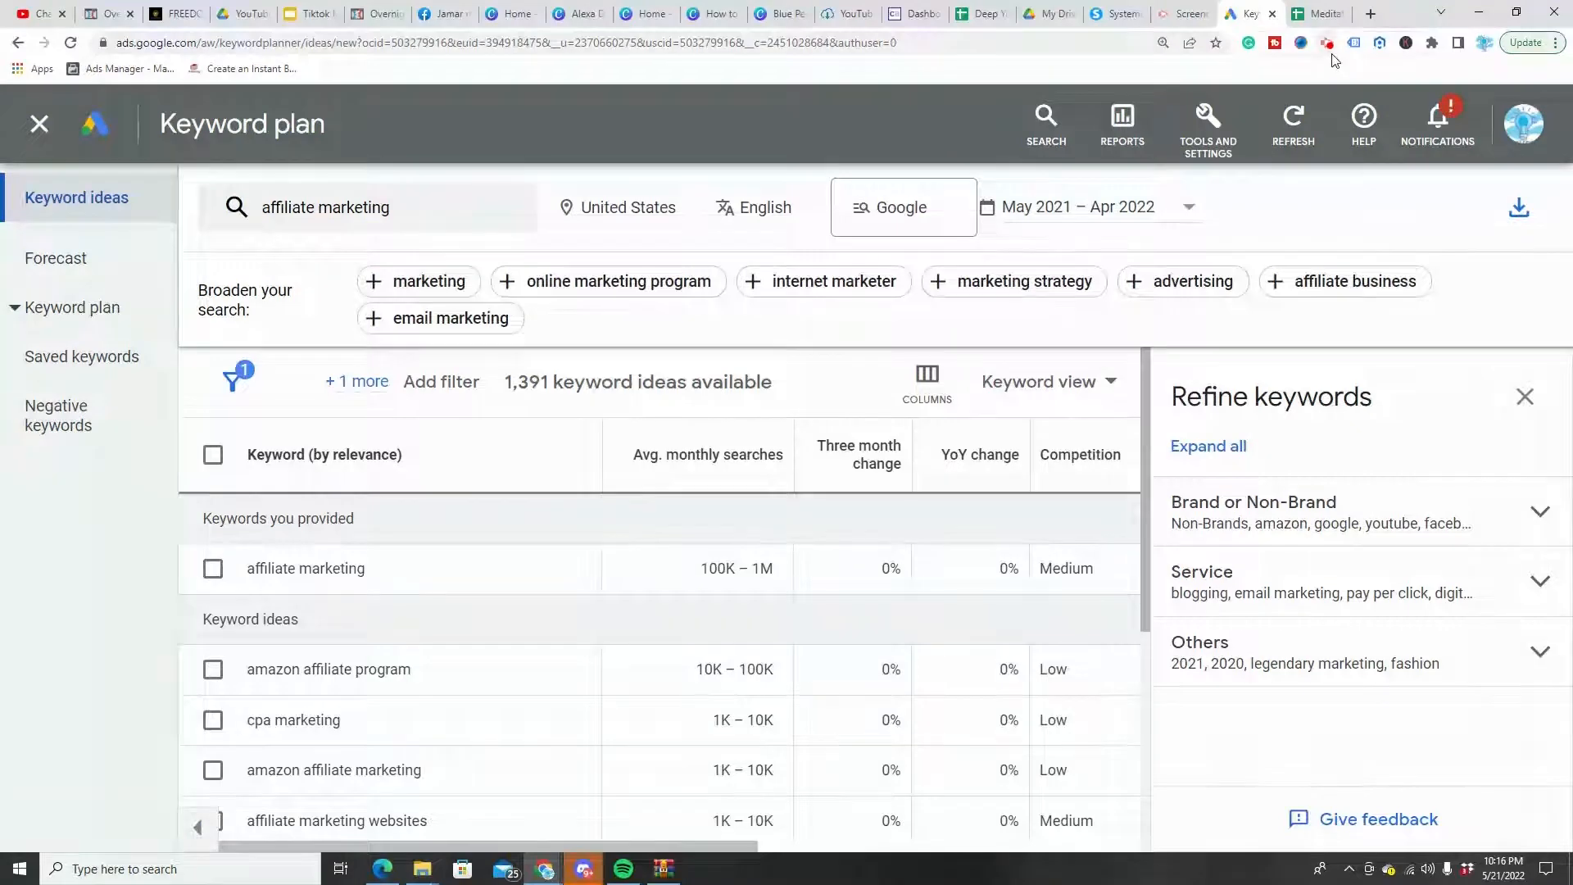